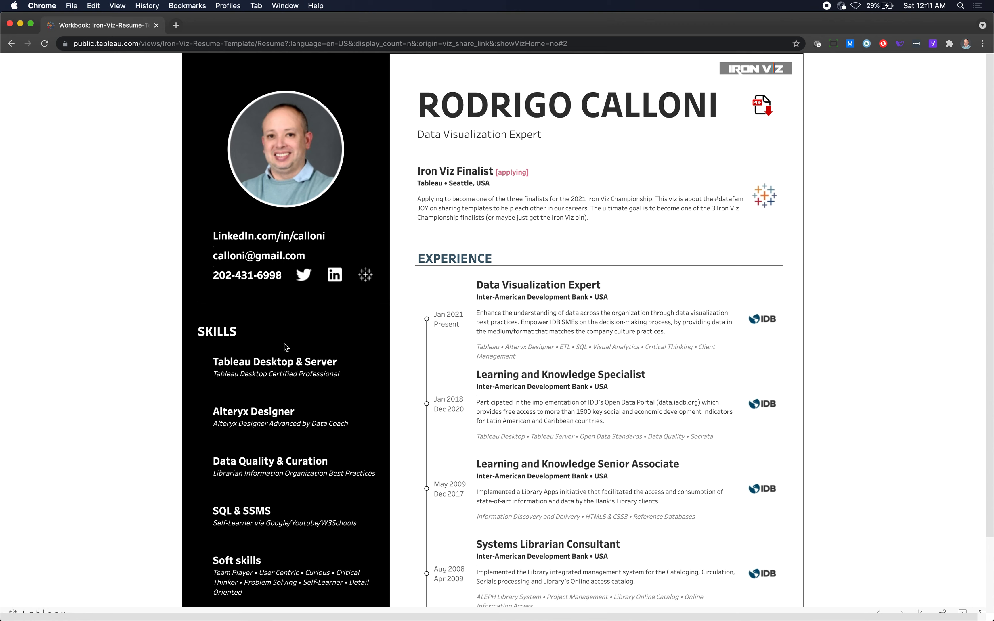
pyautogui.scroll(-7, 286, 347)
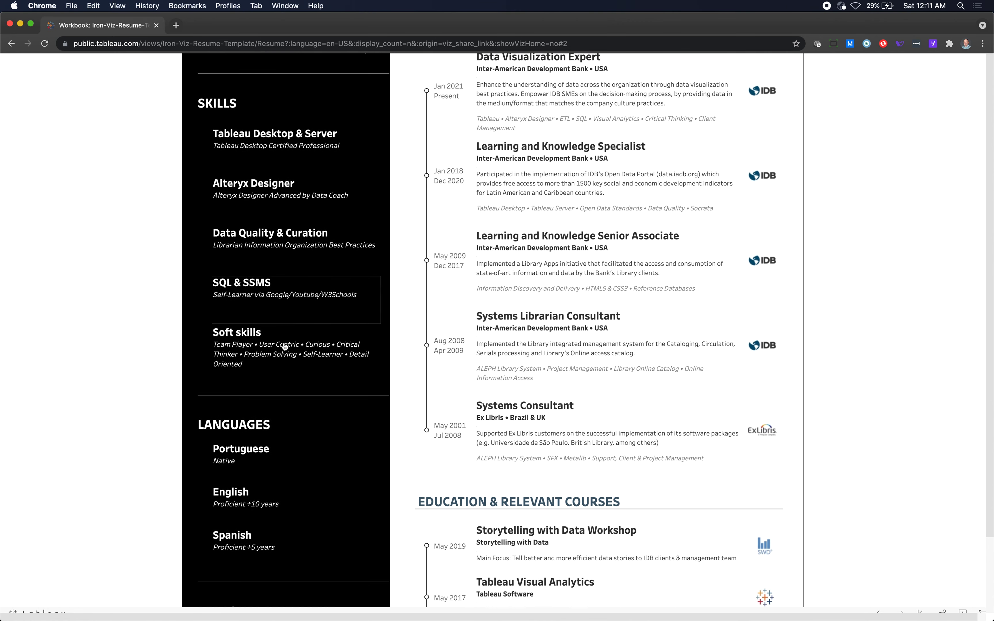
pyautogui.scroll(-1, 283, 344)
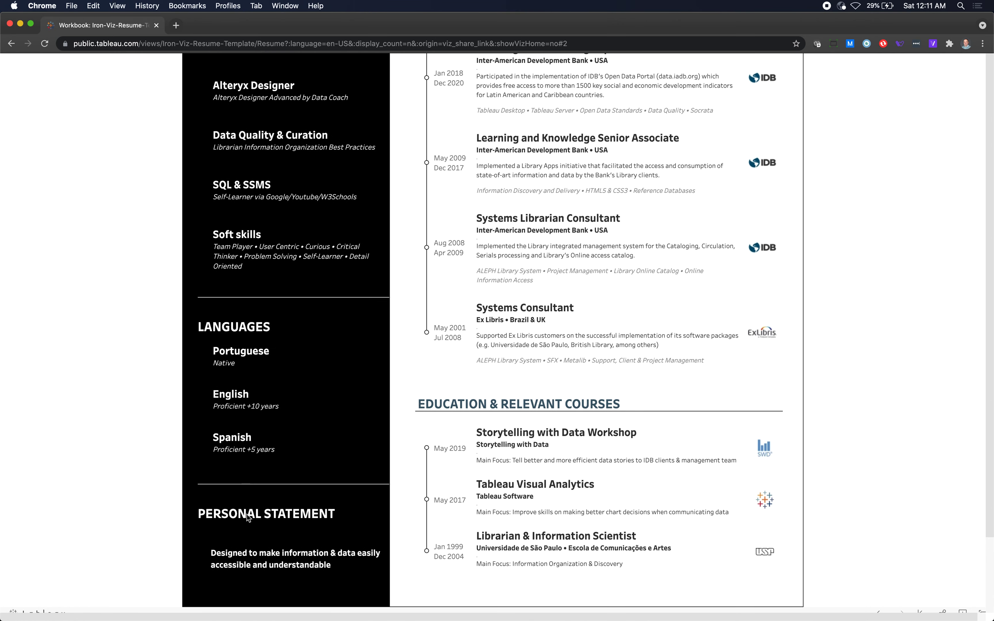
pyautogui.scroll(8, 283, 431)
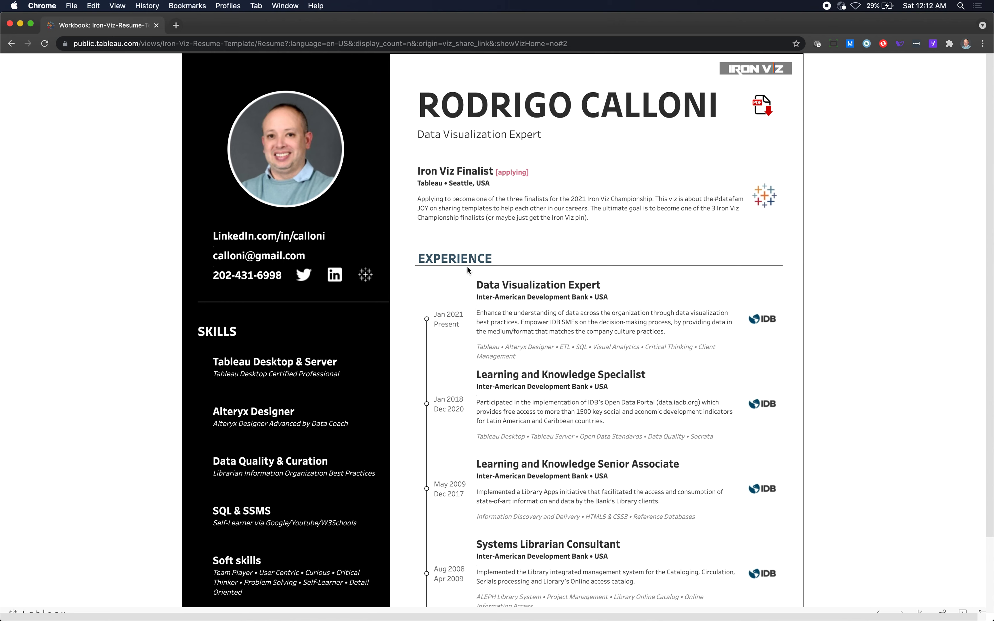
pyautogui.scroll(-5, 469, 273)
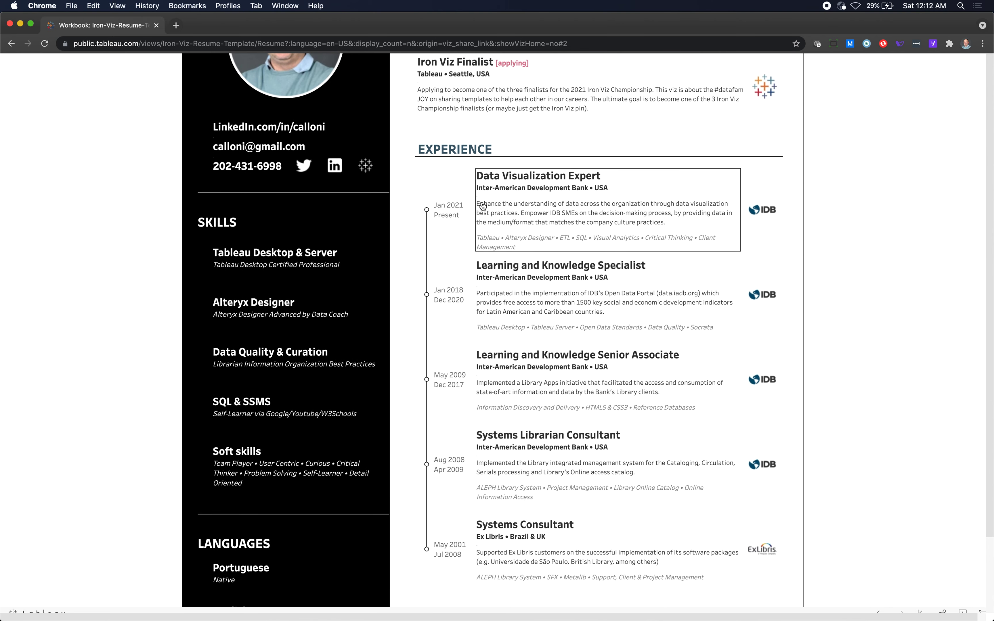
pyautogui.scroll(-2, 542, 313)
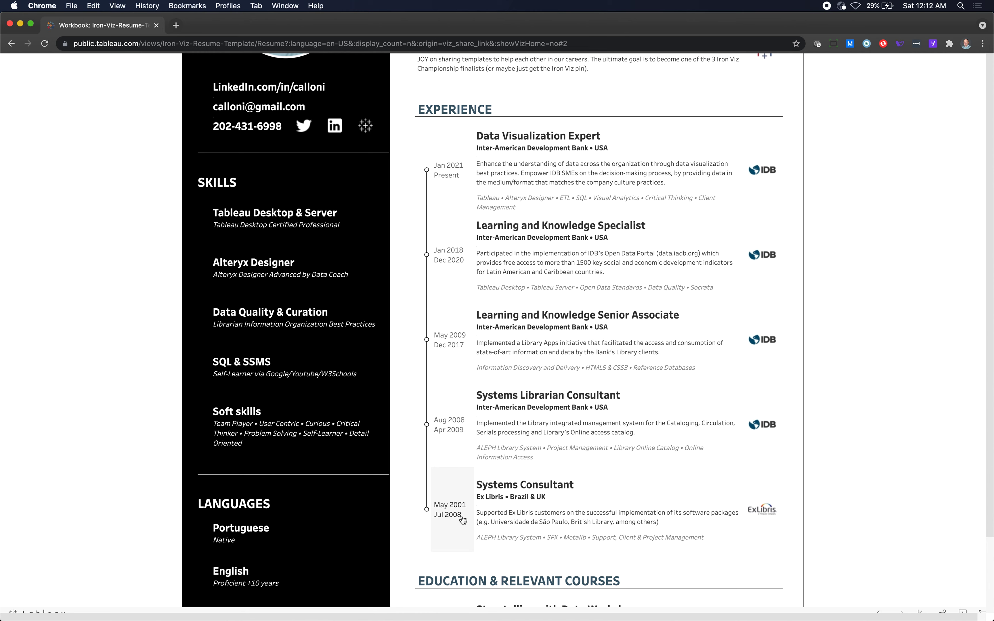
pyautogui.scroll(-5, 463, 520)
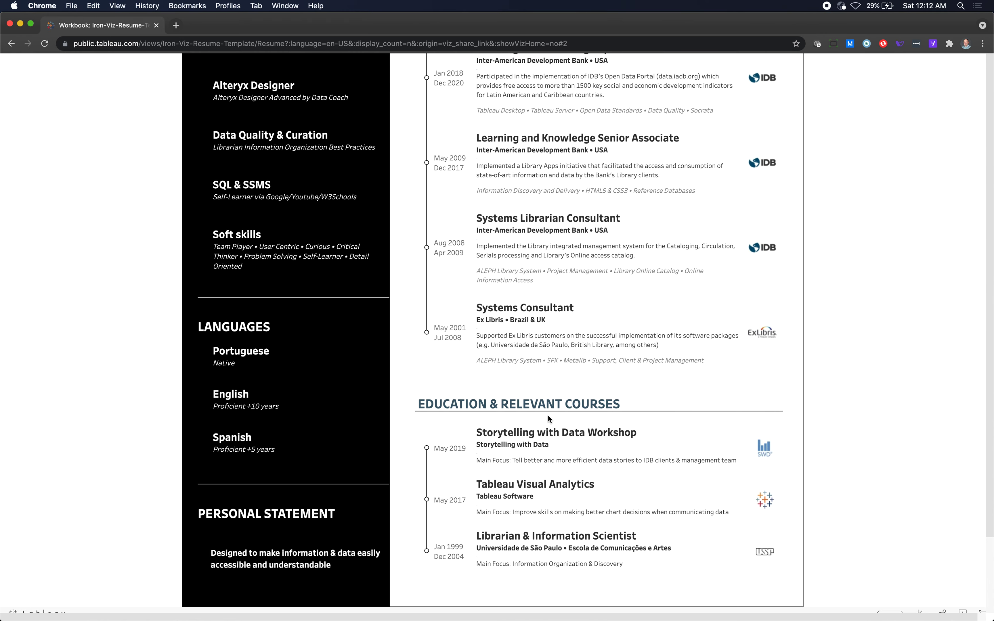
pyautogui.scroll(8, 836, 326)
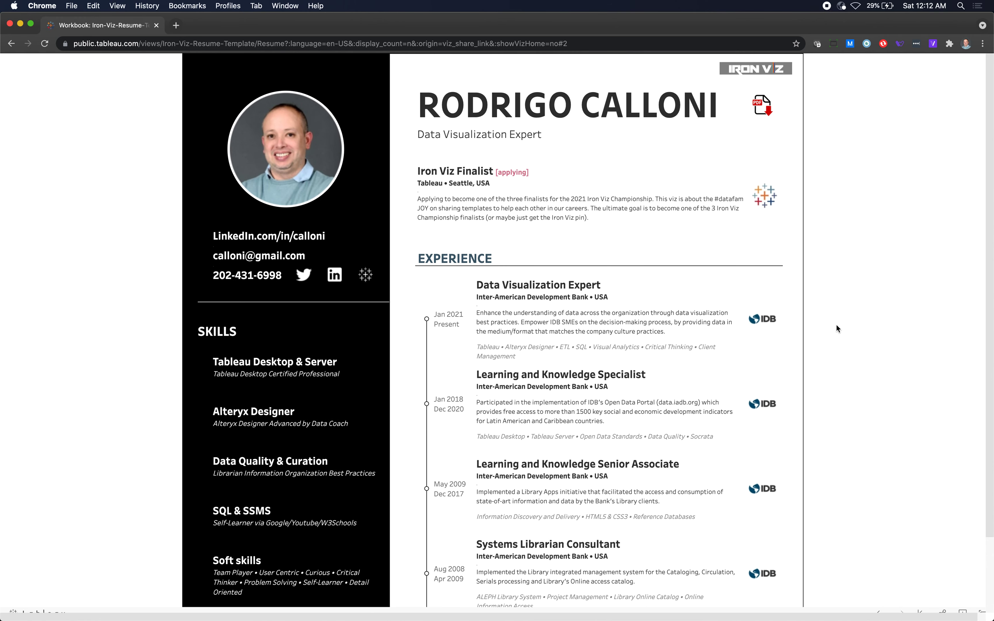
pyautogui.press('super+Tab')
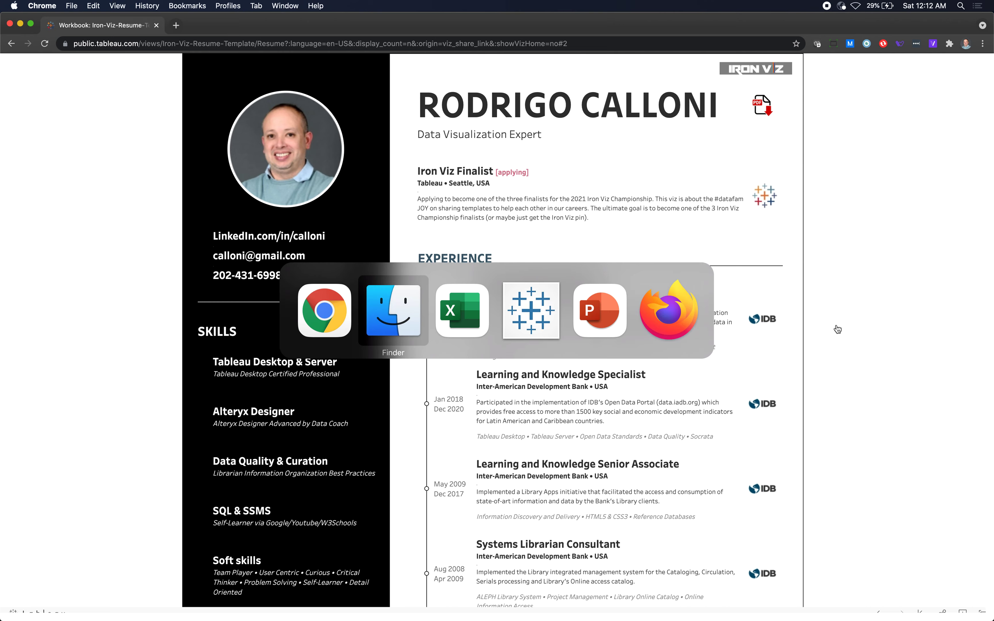
# Download the resume template viz as a Tableau Workbook and bring up Tableau Public desktop.
pyautogui.scroll(-8, 836, 324)
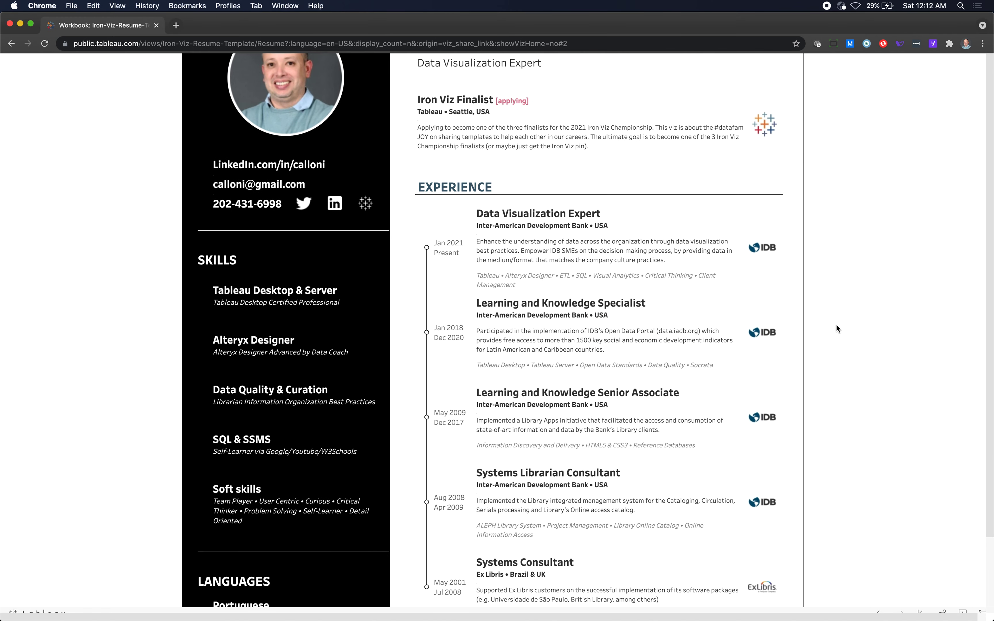
pyautogui.click(962, 613)
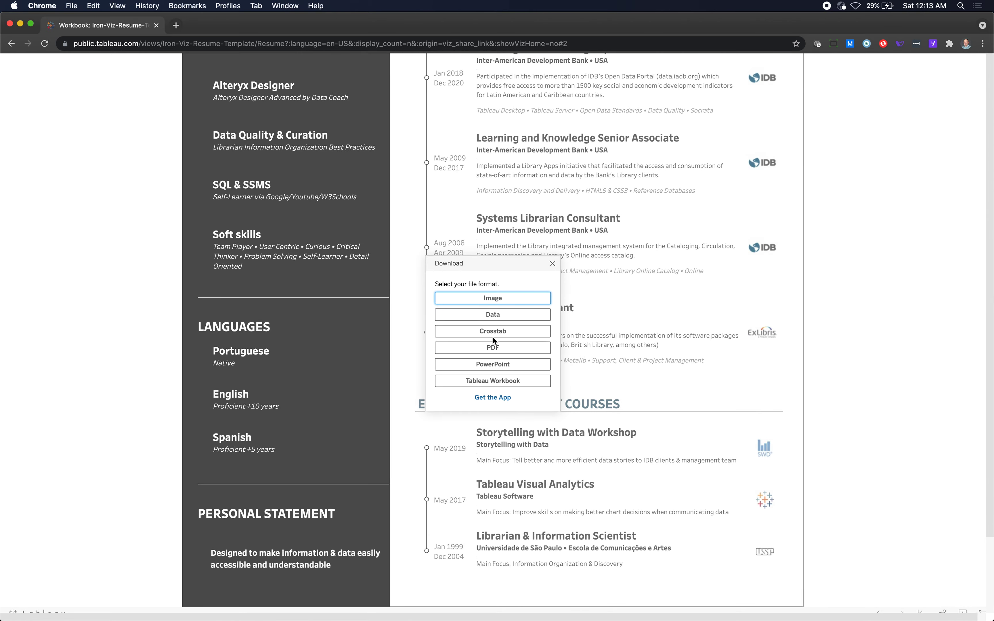
pyautogui.click(504, 382)
pyautogui.scroll(8, 937, 337)
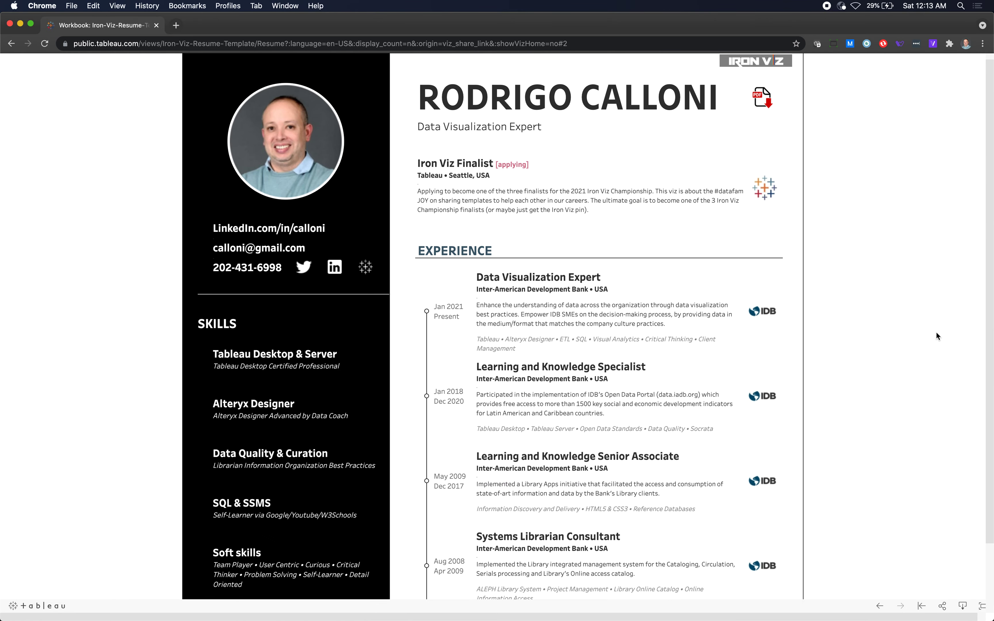
pyautogui.press('super+Tab')
pyautogui.press('super+Tab')
pyautogui.press('super+Tab')
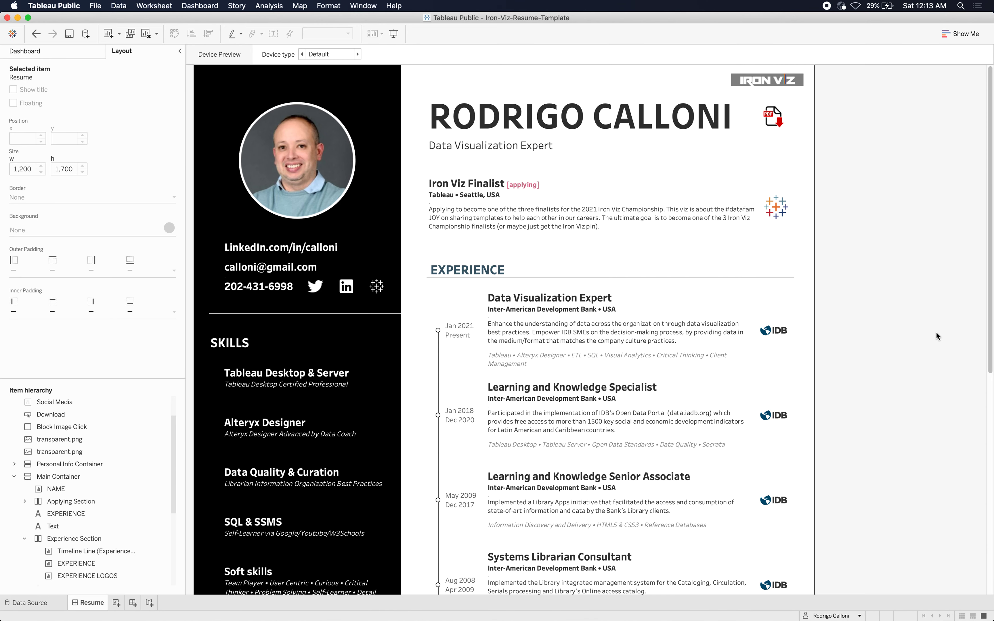
# Switch from Tableau Public to the Resume-Template data in Excel.
pyautogui.press('super+Tab')
pyautogui.press('super+Tab')
pyautogui.press('super+Tab')
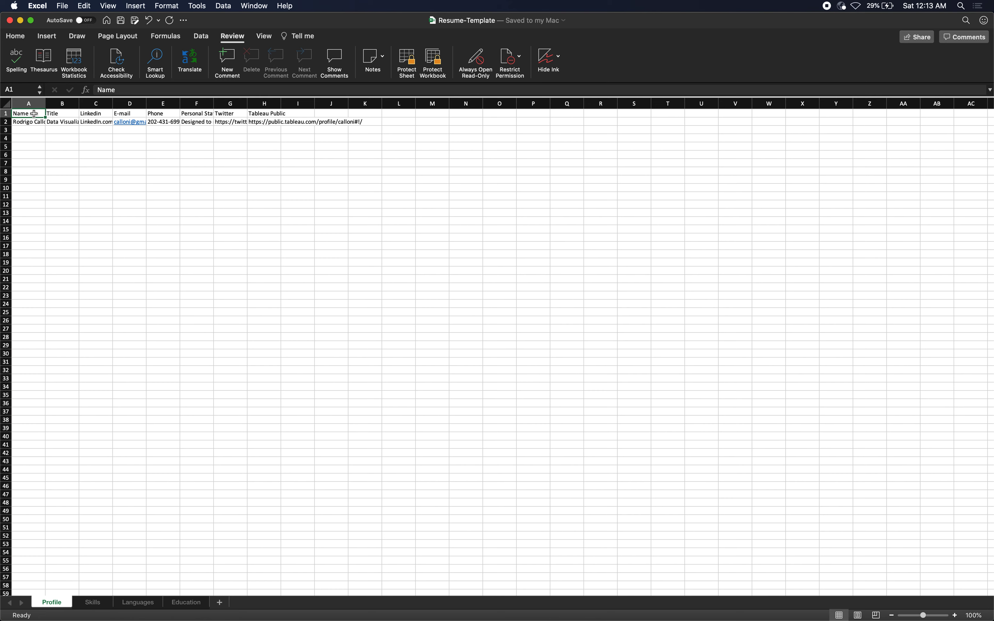
pyautogui.press('Down')
pyautogui.press('Right')
pyautogui.press('Right')
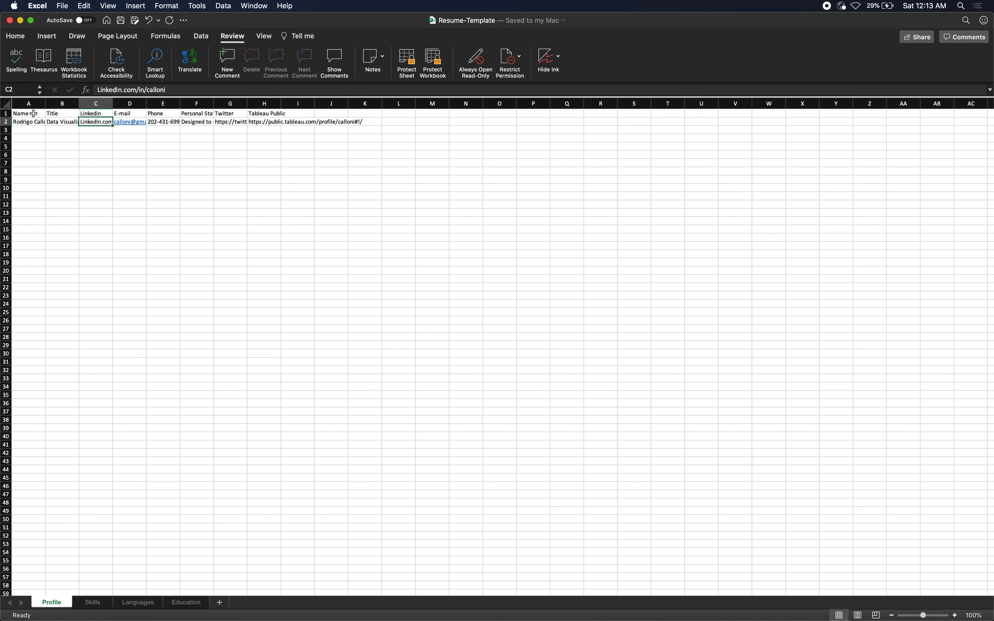
pyautogui.press('Right')
pyautogui.press('Right')
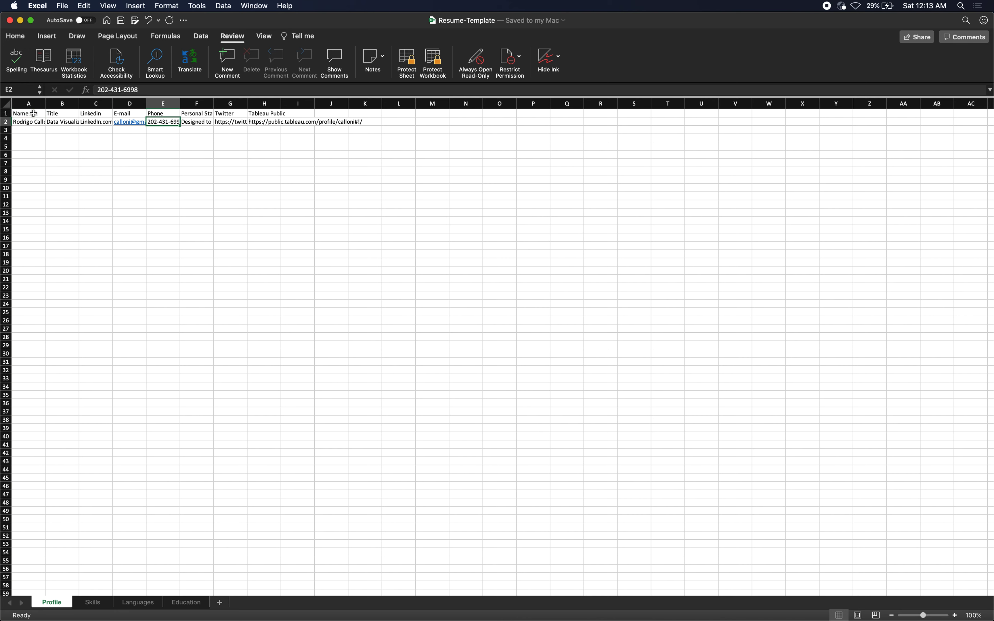
pyautogui.press('Up')
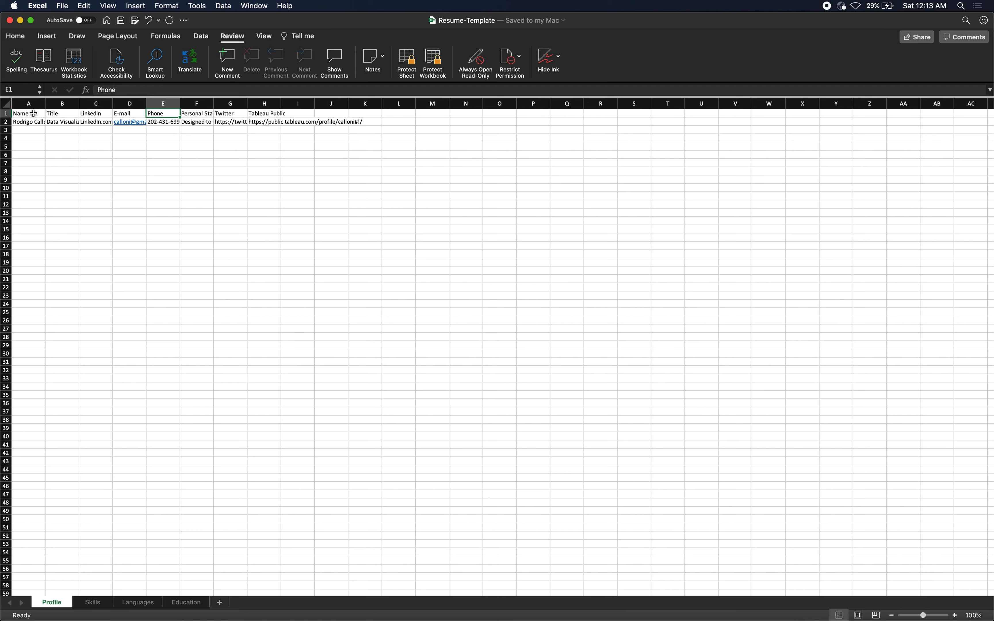
pyautogui.press('Left')
pyautogui.press('Left')
pyautogui.press('Left')
pyautogui.press('Left')
pyautogui.press('super+Tab')
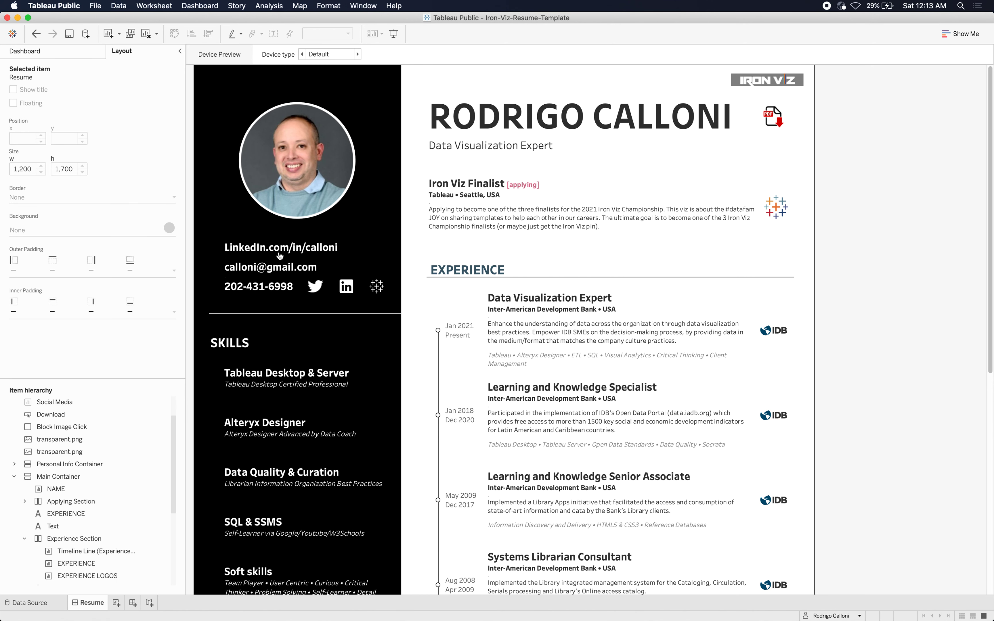
pyautogui.scroll(-10, 303, 477)
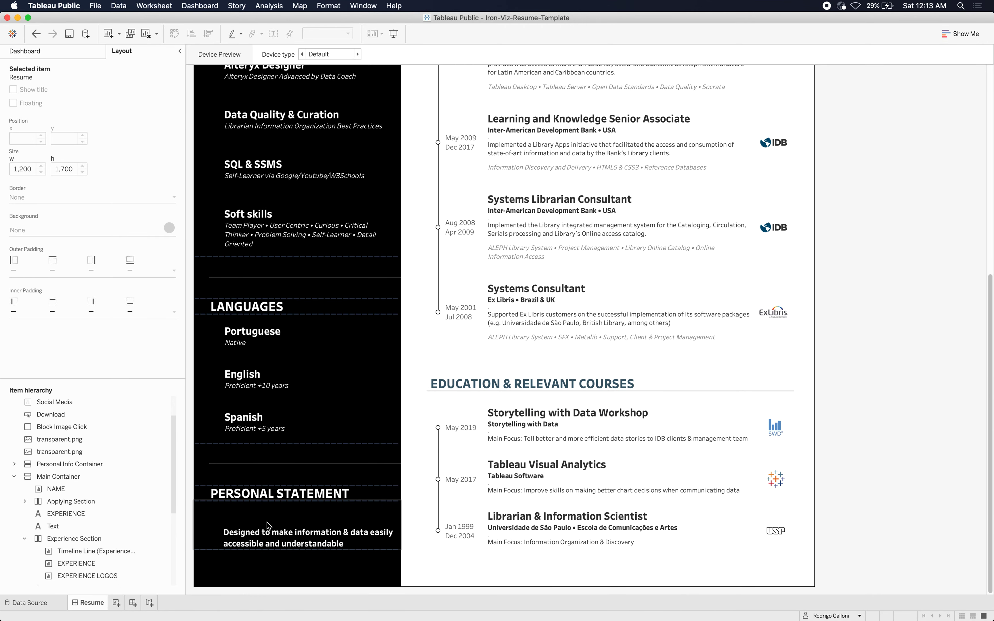
pyautogui.scroll(10, 308, 452)
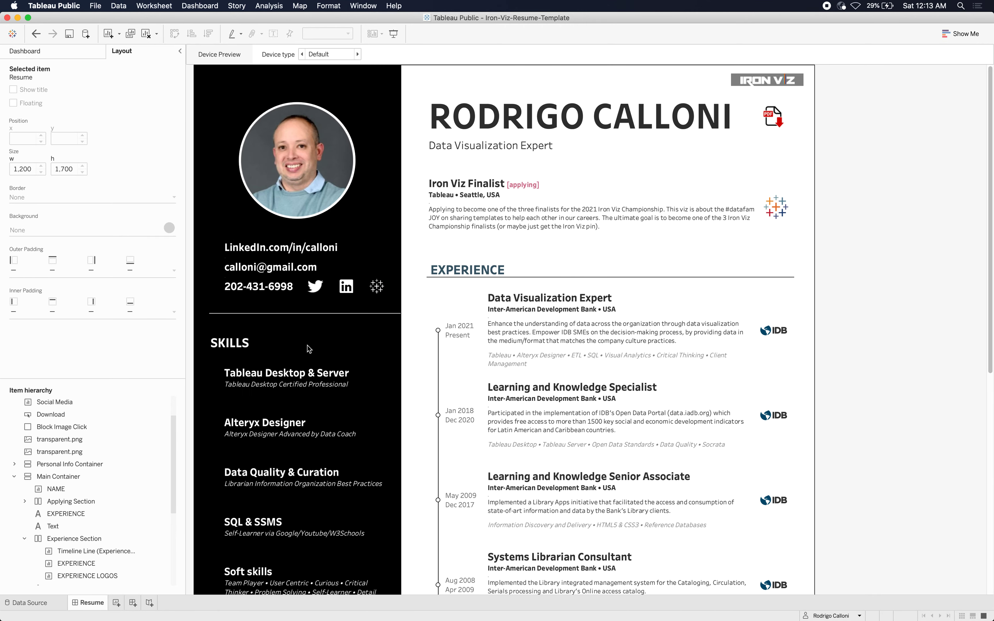
pyautogui.press('super+Tab')
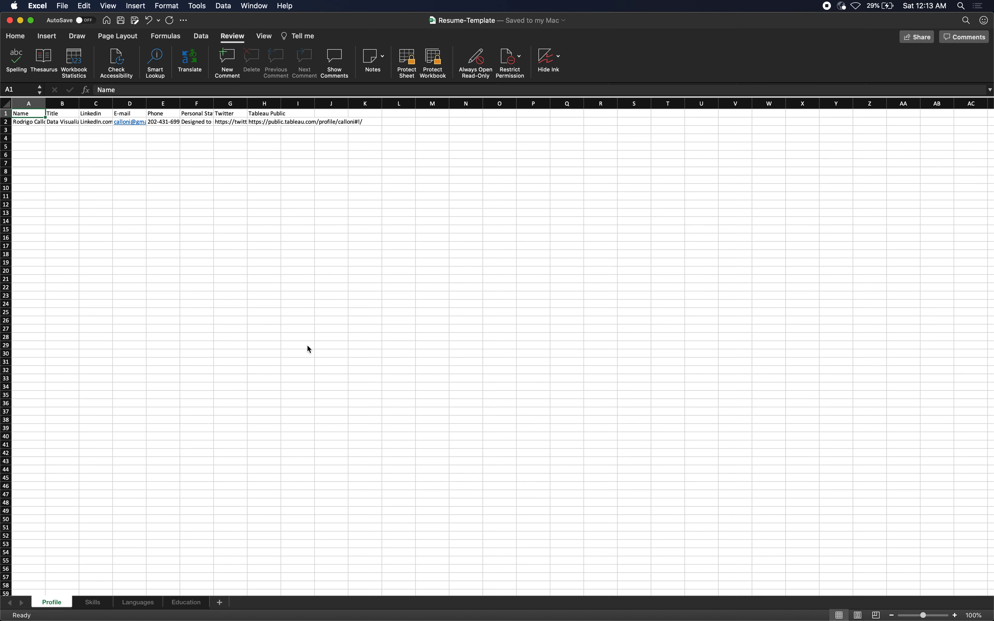
pyautogui.click(92, 603)
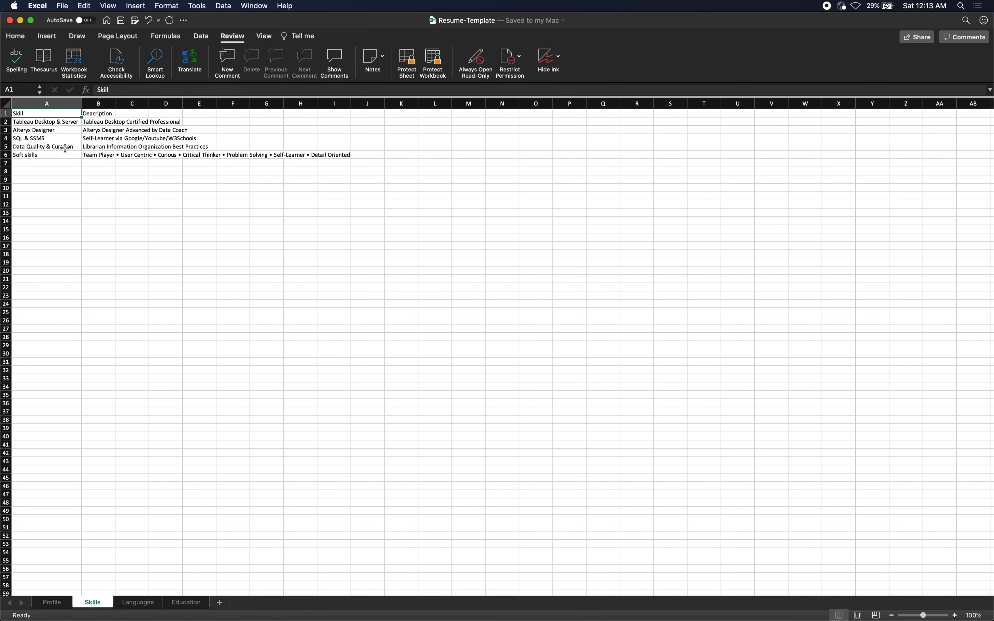
# Scroll the dashboard's Skills section to compare it with the Excel Skills sheet.
pyautogui.press('super+Tab')
pyautogui.scroll(-2, 317, 325)
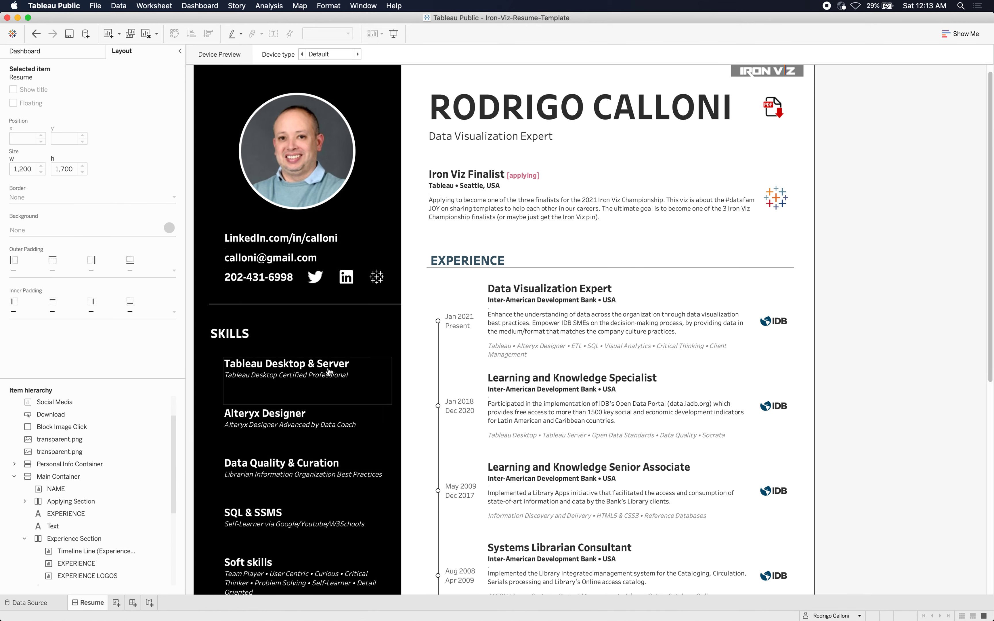
pyautogui.scroll(-10, 288, 387)
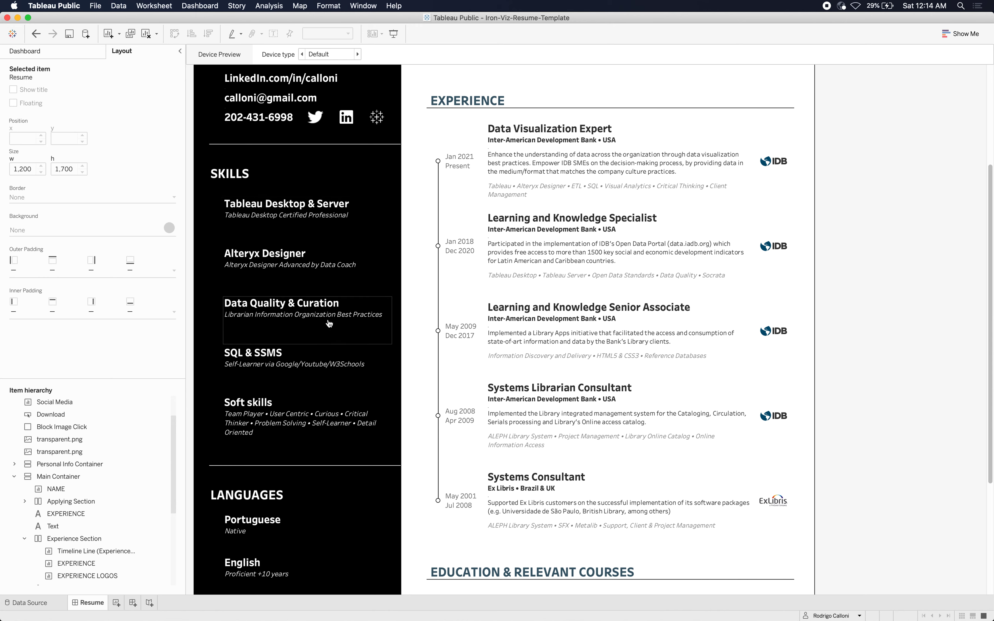
pyautogui.press('super+Tab')
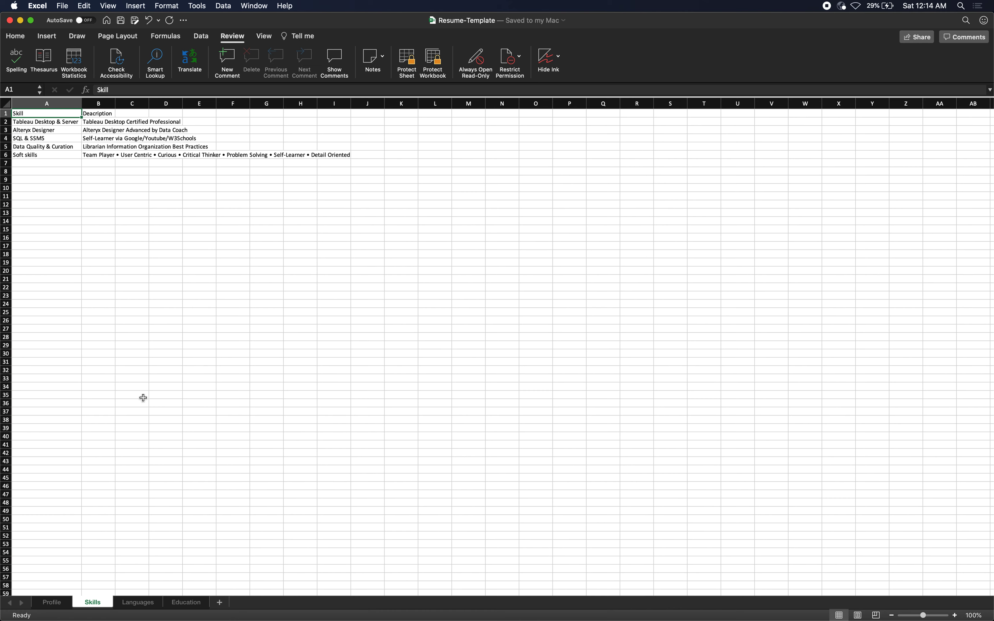
# Review the five skill descriptions in B2:B6, including Soft skills and Tableau Desktop.
pyautogui.click(98, 122)
pyautogui.moveTo(98, 123); pyautogui.dragTo(99, 158)
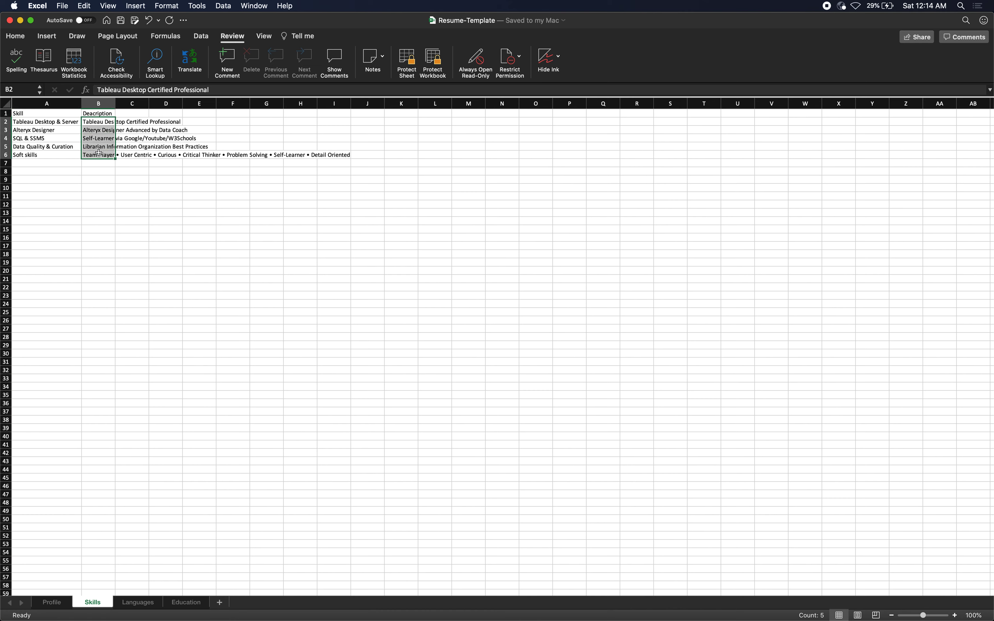
pyautogui.click(99, 158)
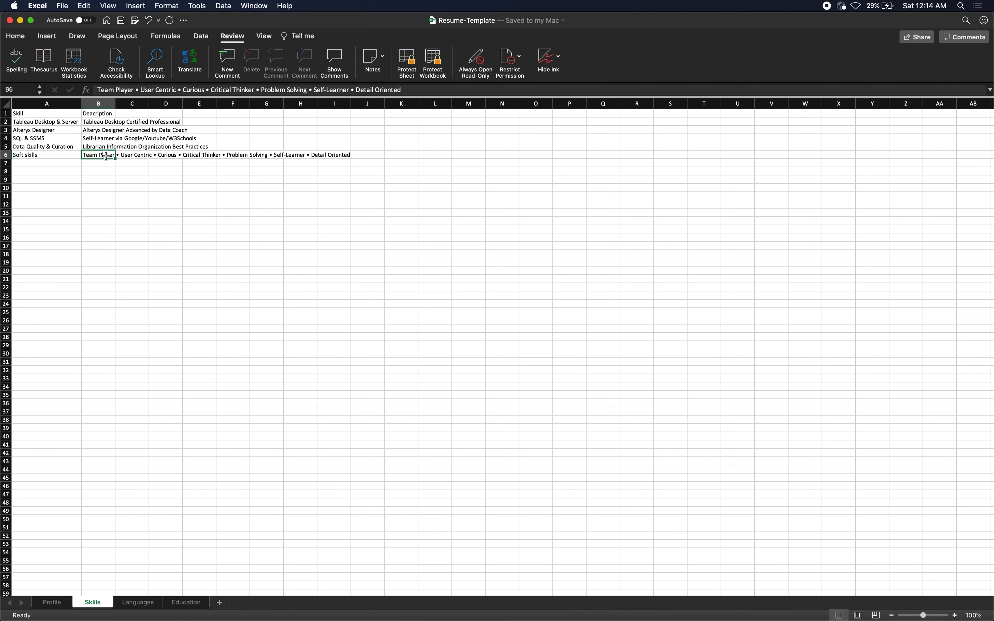
pyautogui.click(102, 122)
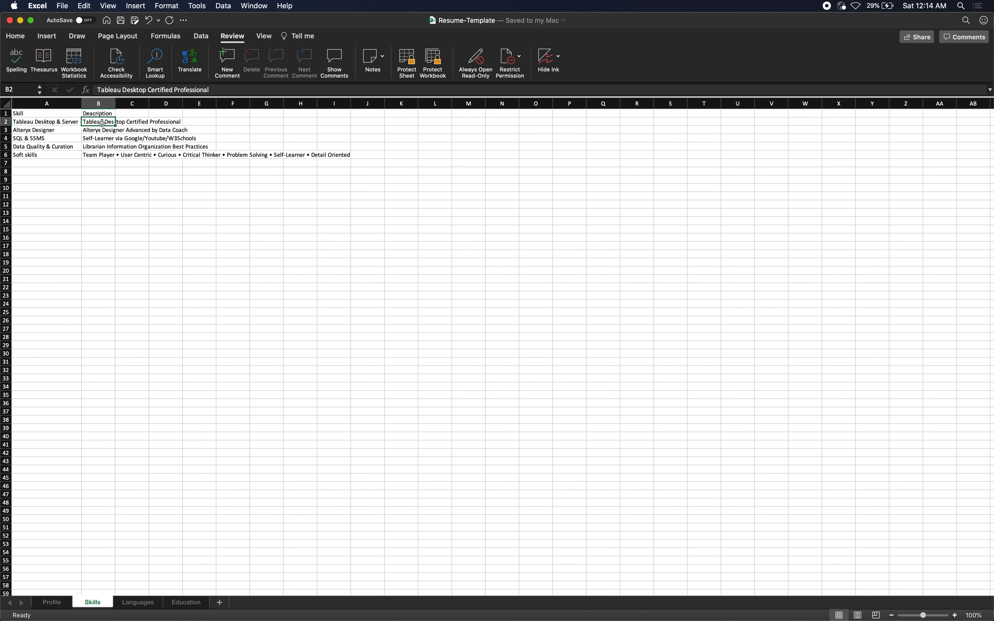
# Recheck the dashboard, then bring up the Languages sheet in Excel.
pyautogui.press('super+Tab')
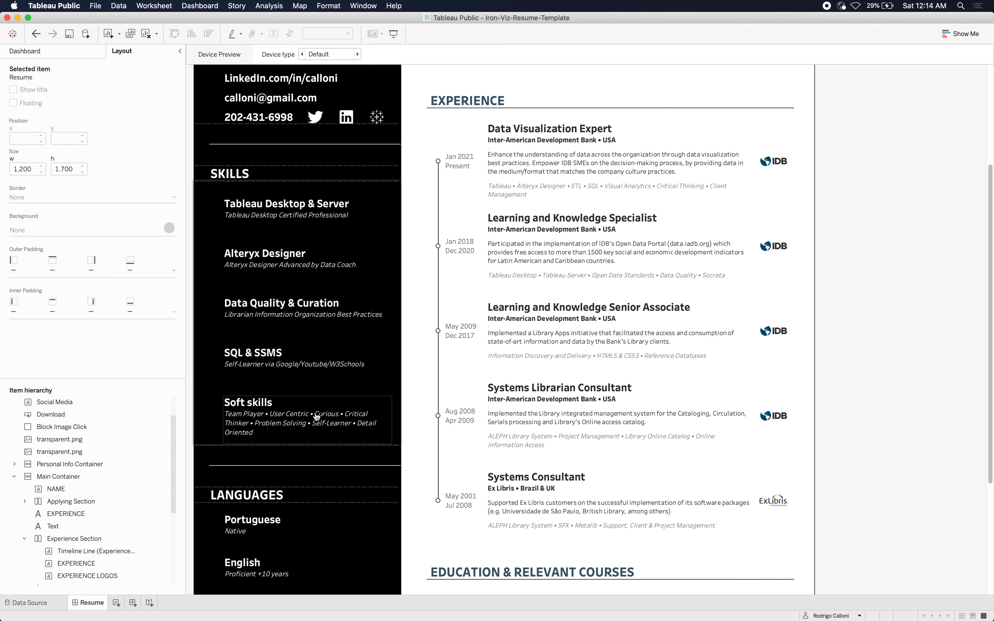
pyautogui.scroll(-5, 317, 417)
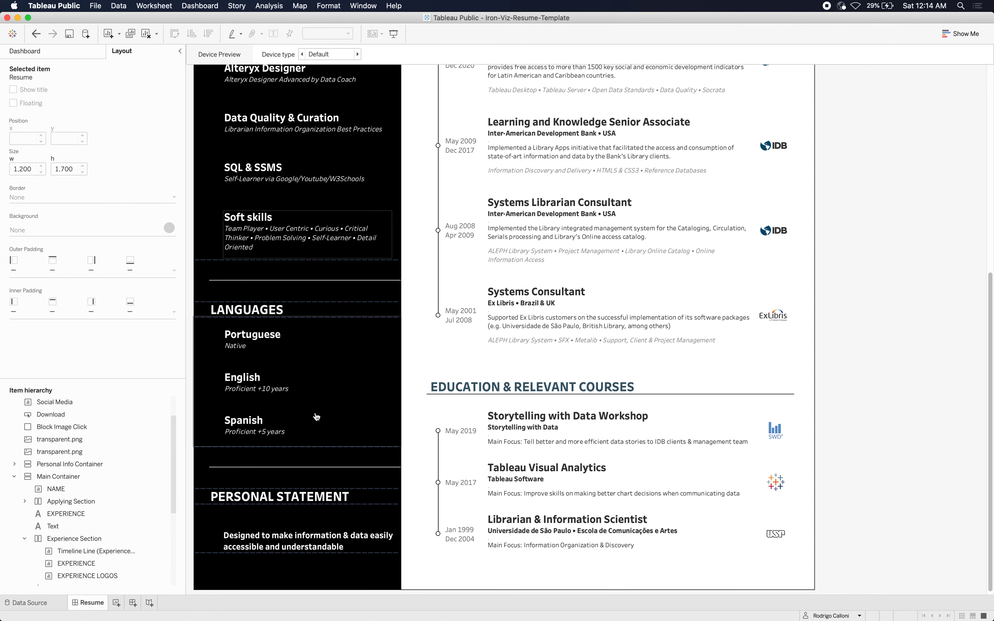
pyautogui.press('super+Tab')
pyautogui.click(139, 603)
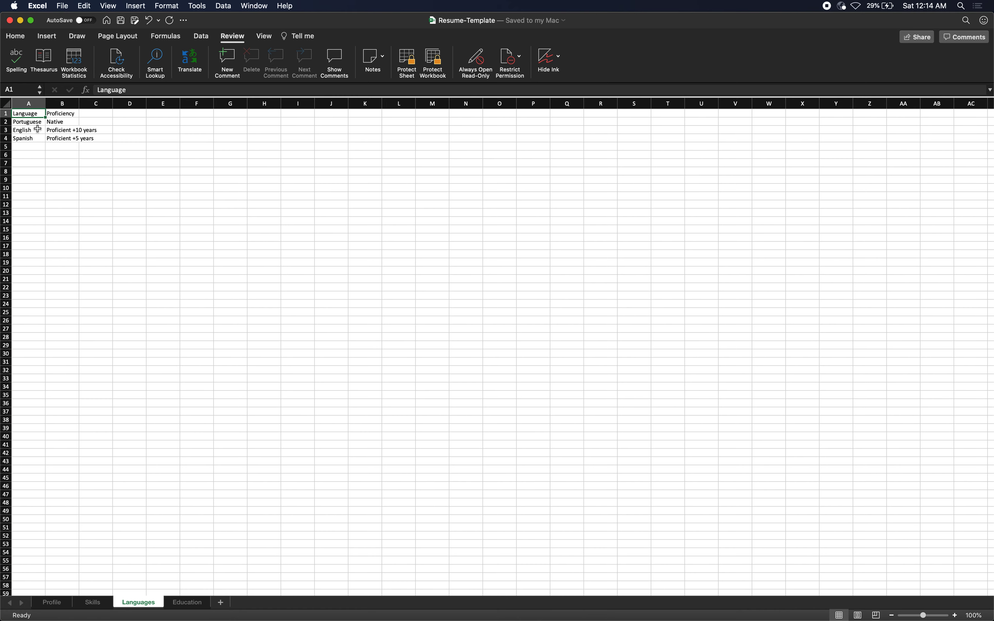
# Compare the Languages sheet entries against the dashboard's Languages section.
pyautogui.press('super+Tab')
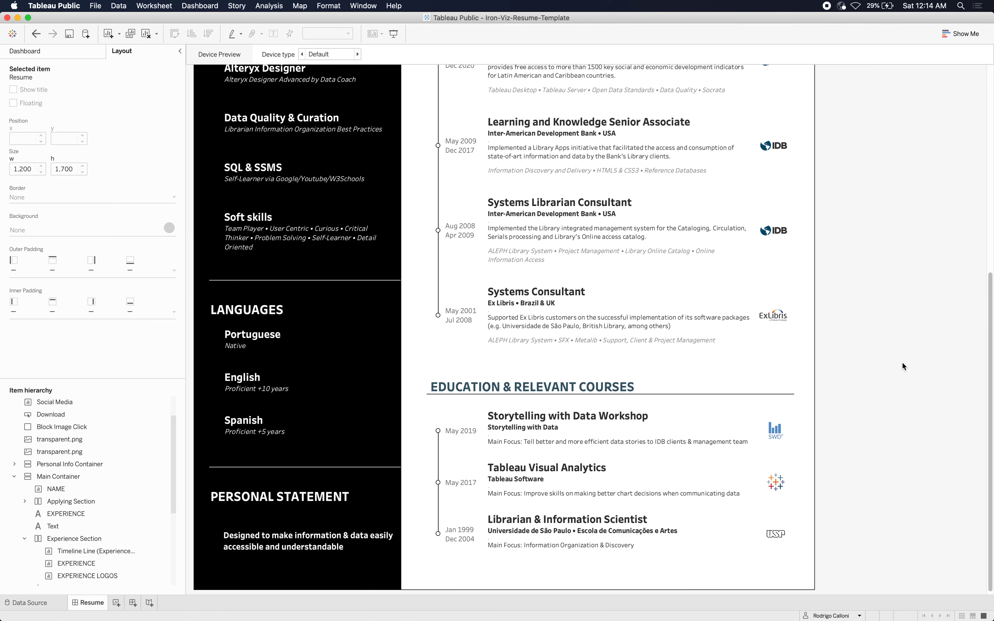
pyautogui.press('super+Tab')
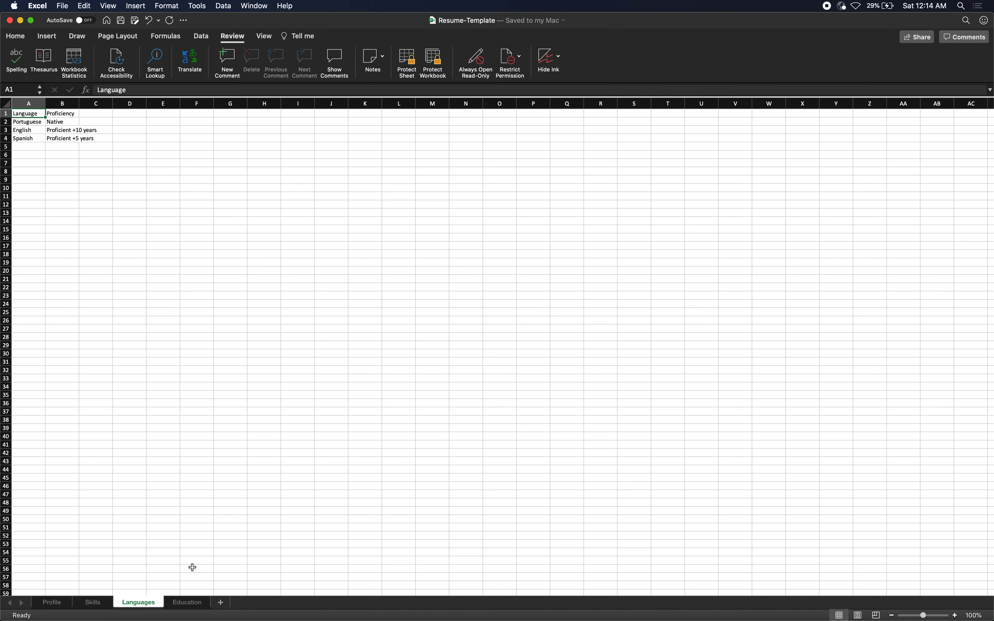
pyautogui.click(186, 603)
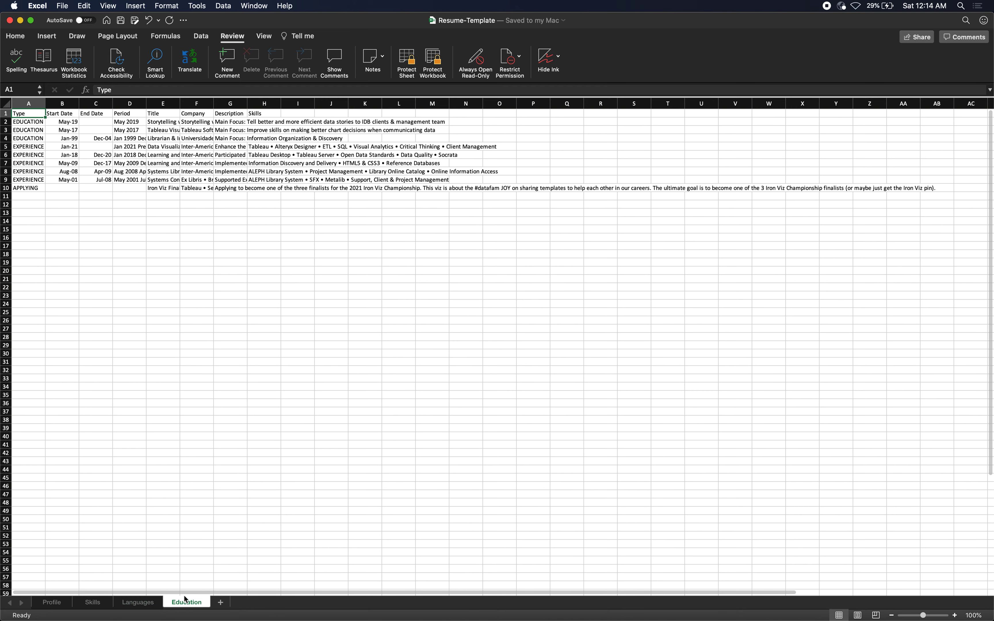
pyautogui.press('super+Tab')
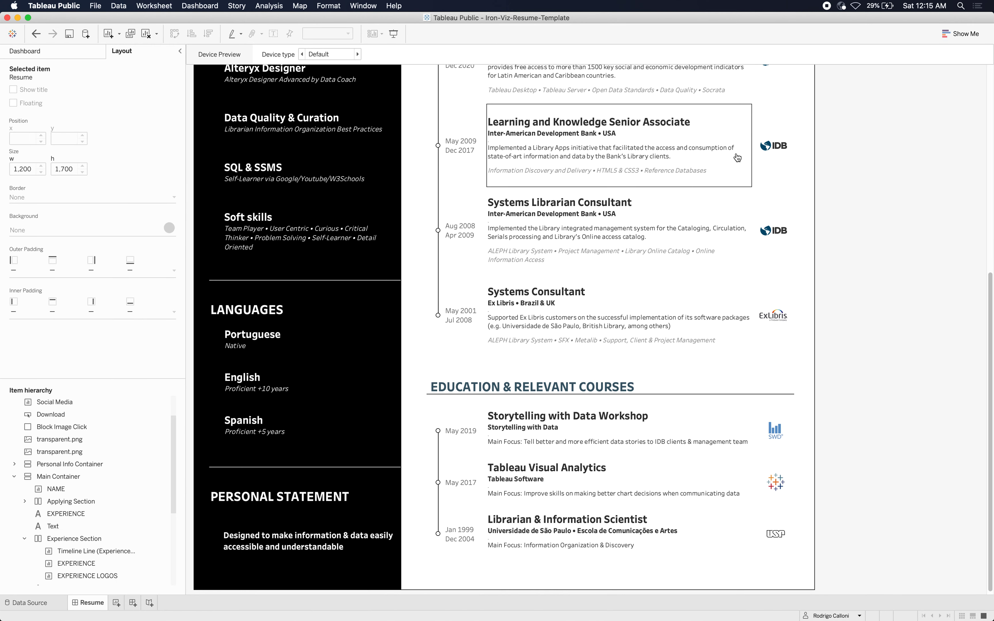
pyautogui.scroll(10, 737, 158)
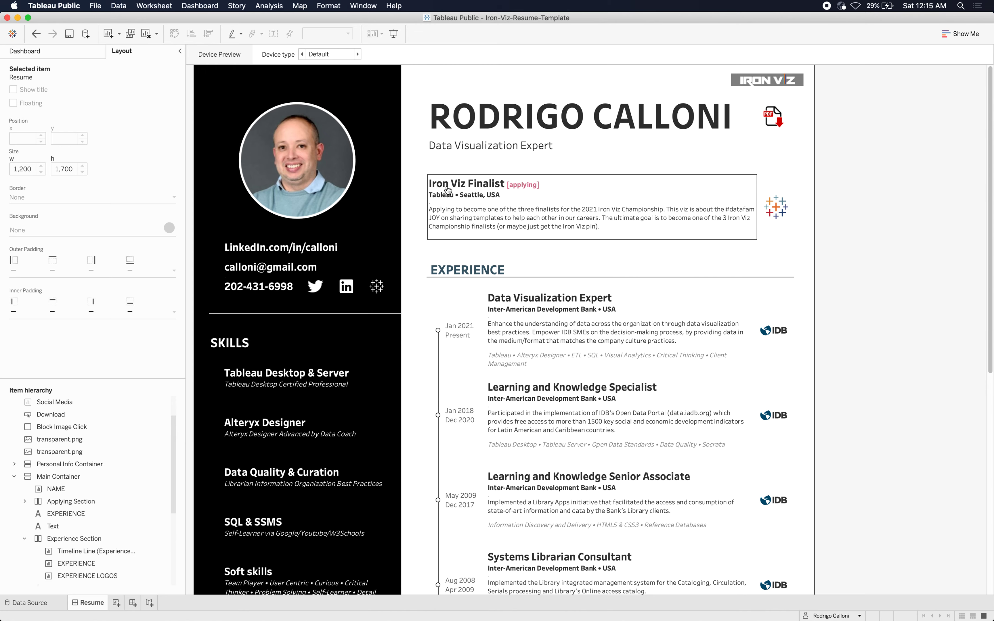
pyautogui.press('super+Tab')
pyautogui.click(38, 189)
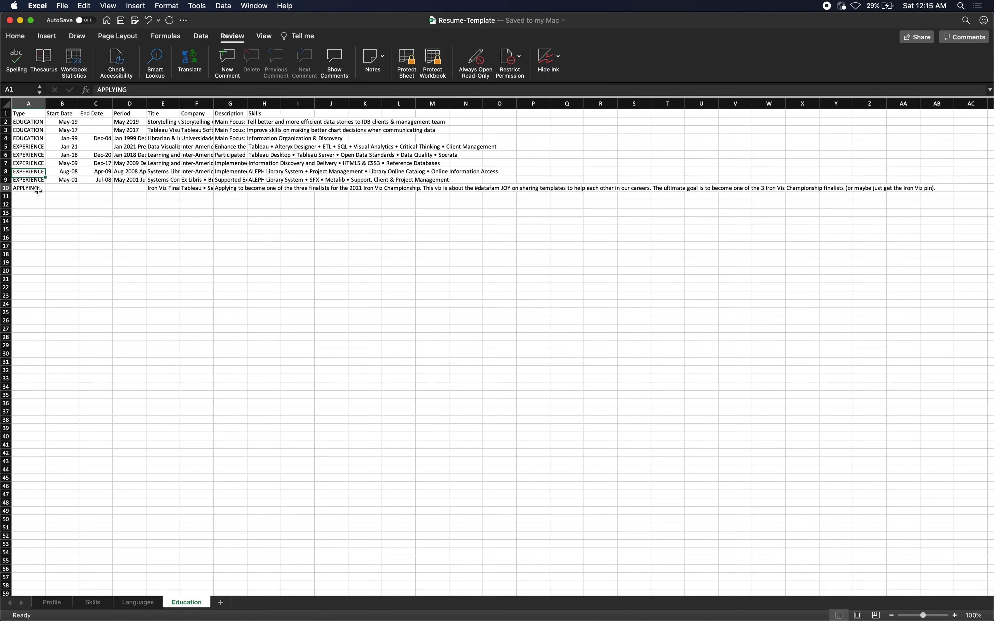
pyautogui.click(159, 189)
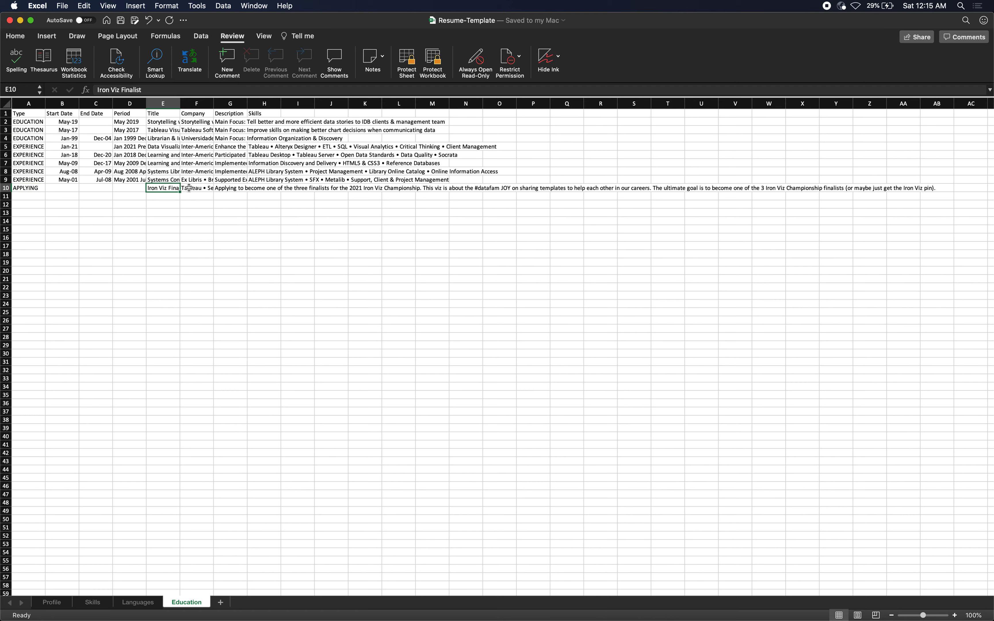
pyautogui.click(193, 188)
pyautogui.click(231, 188)
pyautogui.press('super+Tab')
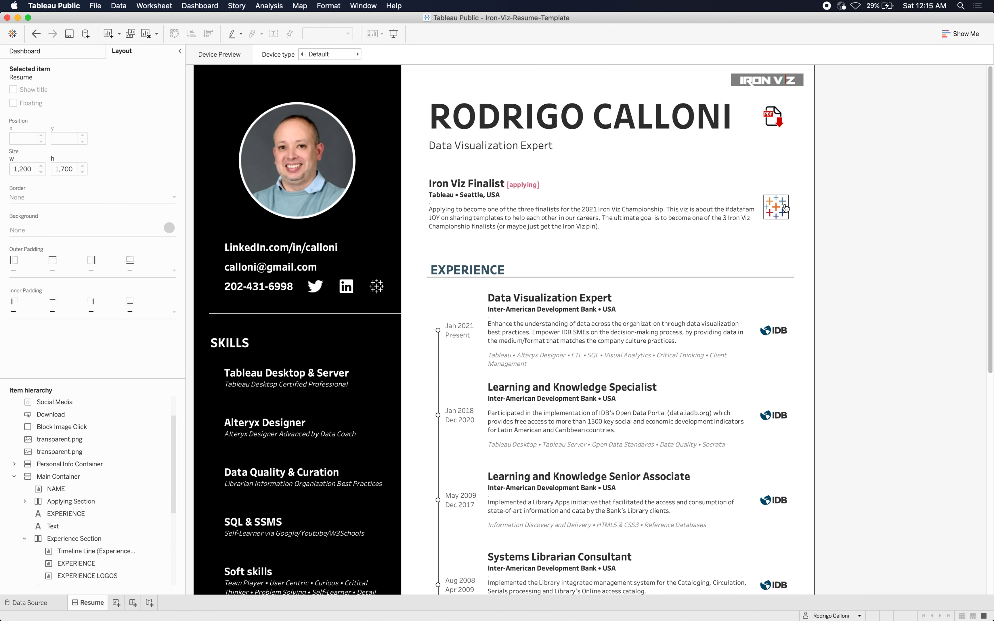
pyautogui.press('super+Tab')
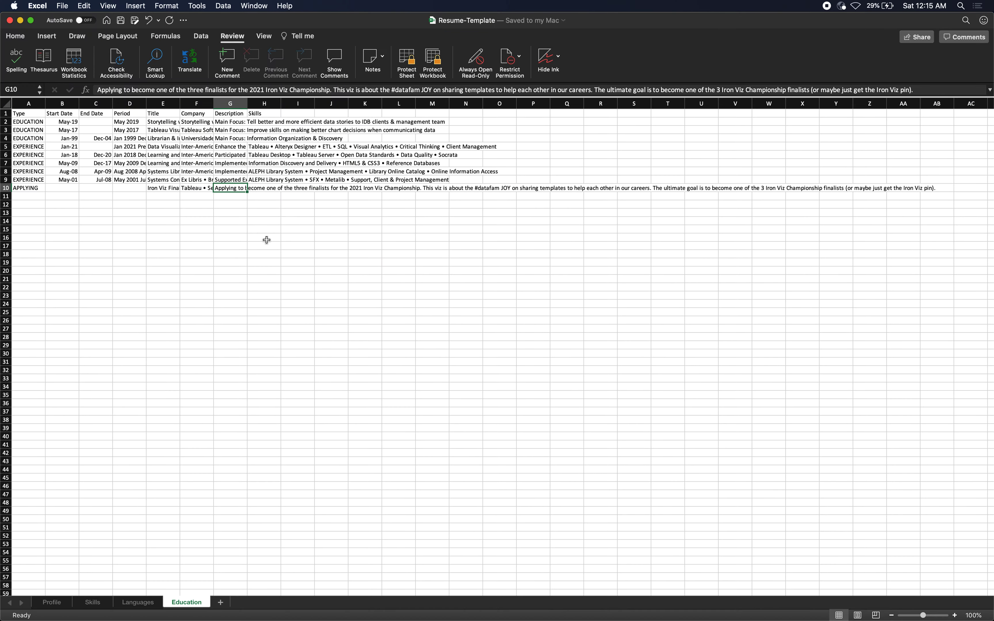
pyautogui.click(193, 187)
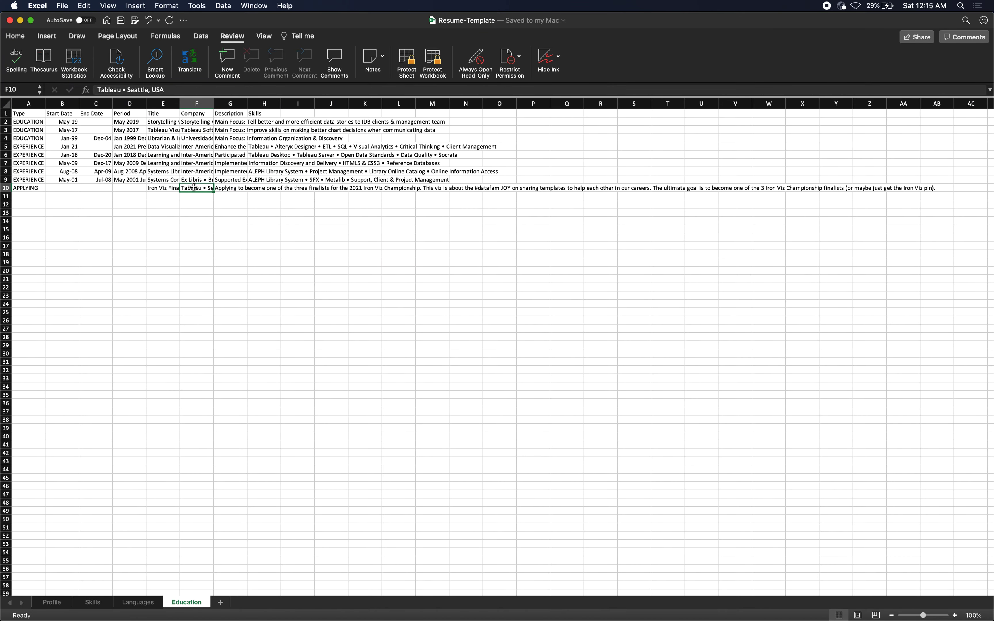
pyautogui.press('super+Tab')
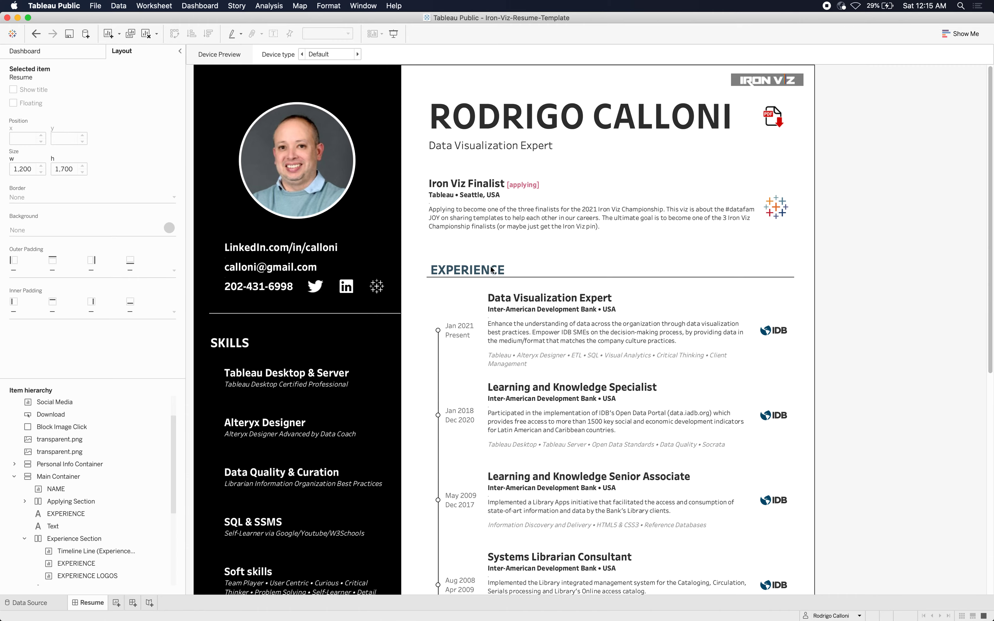
pyautogui.press('super+Tab')
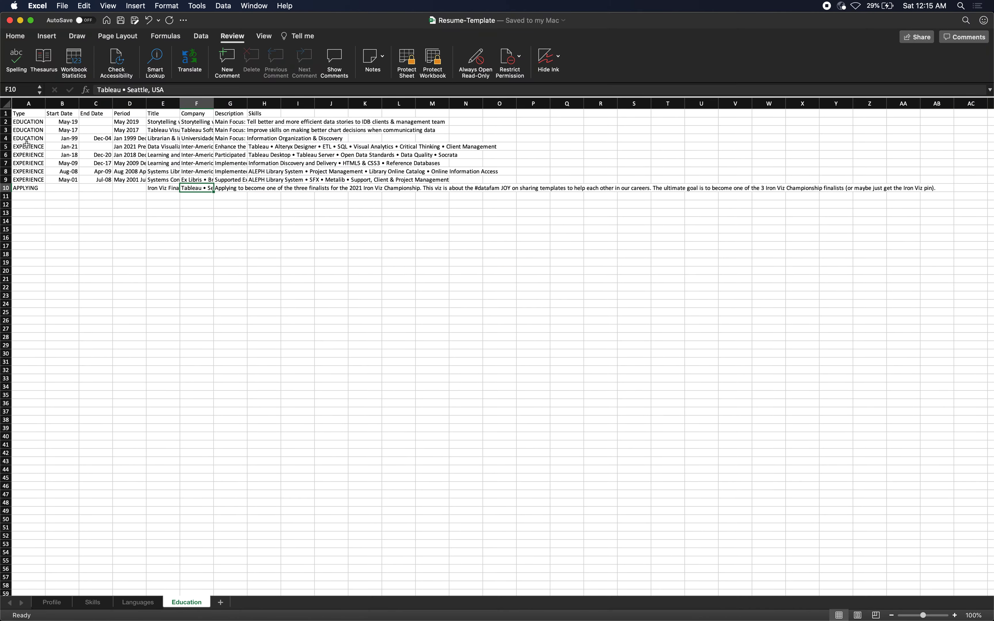
pyautogui.moveTo(27, 146); pyautogui.dragTo(29, 179)
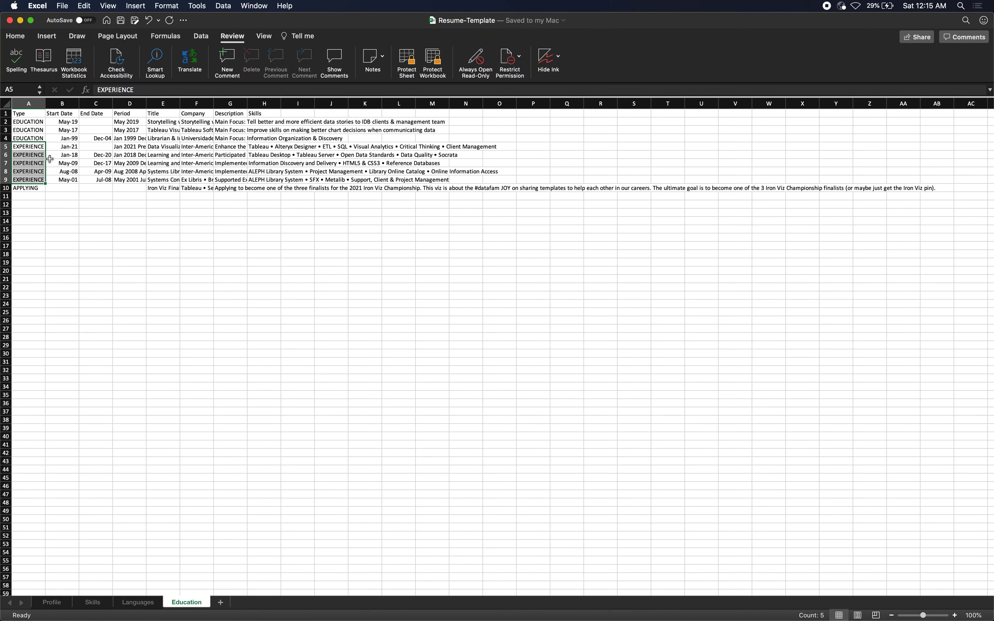
# Select the Experience start and end dates and the Jan 2021 Present period in D5.
pyautogui.moveTo(60, 147); pyautogui.dragTo(61, 179)
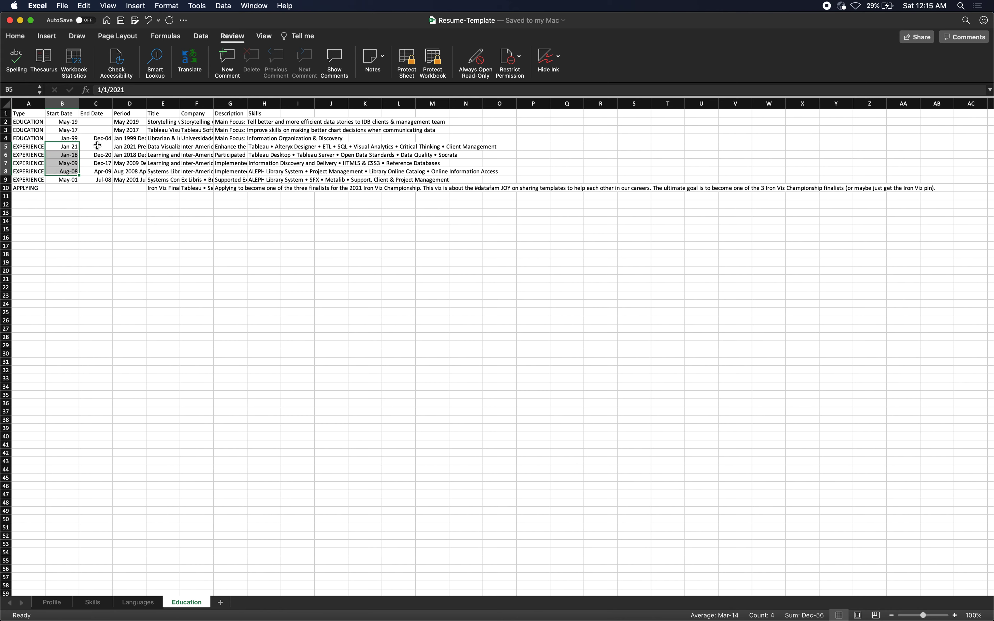
pyautogui.moveTo(95, 147); pyautogui.dragTo(97, 173)
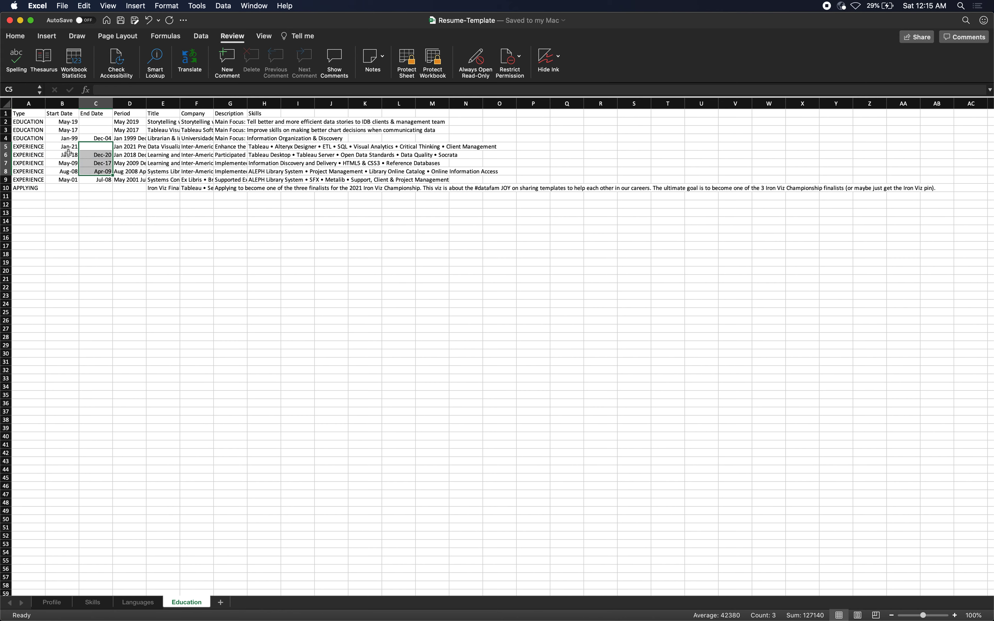
pyautogui.click(129, 147)
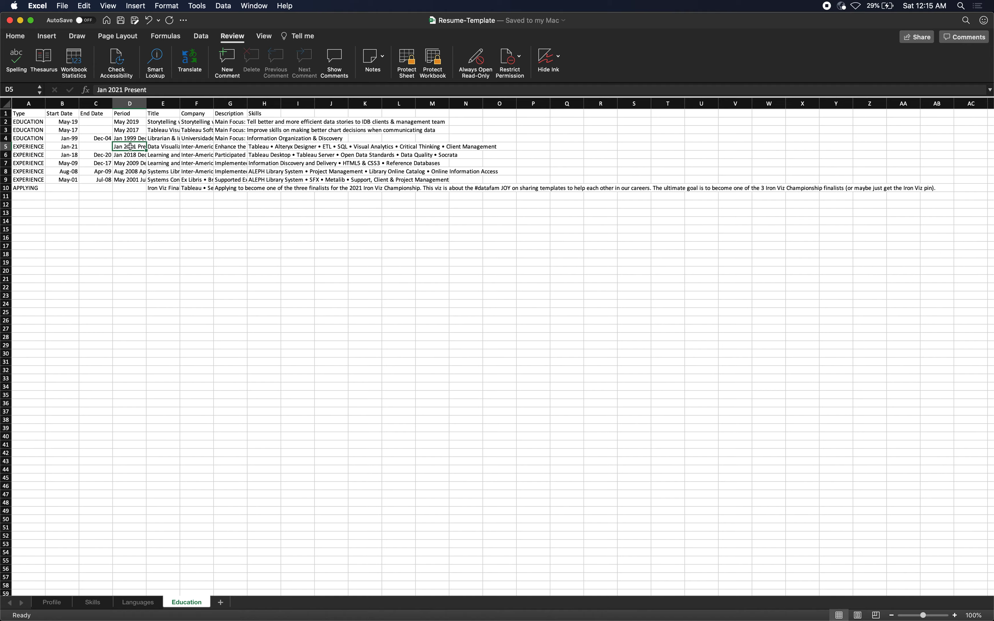
pyautogui.press('super+Tab')
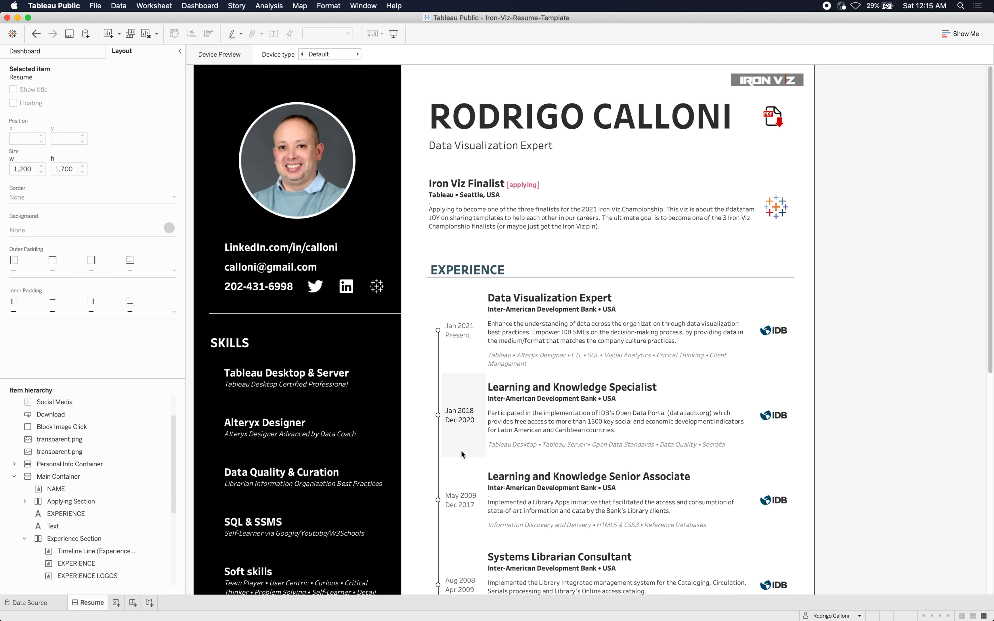
# Check the Period column and D8, then select the experience logos sheet on the dashboard.
pyautogui.press('super+Tab')
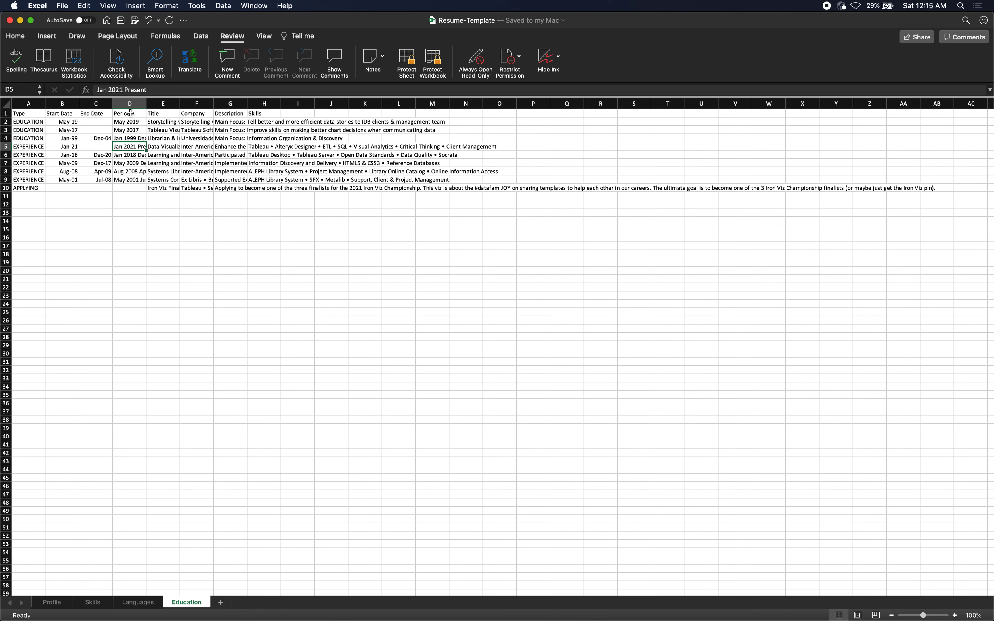
pyautogui.click(131, 103)
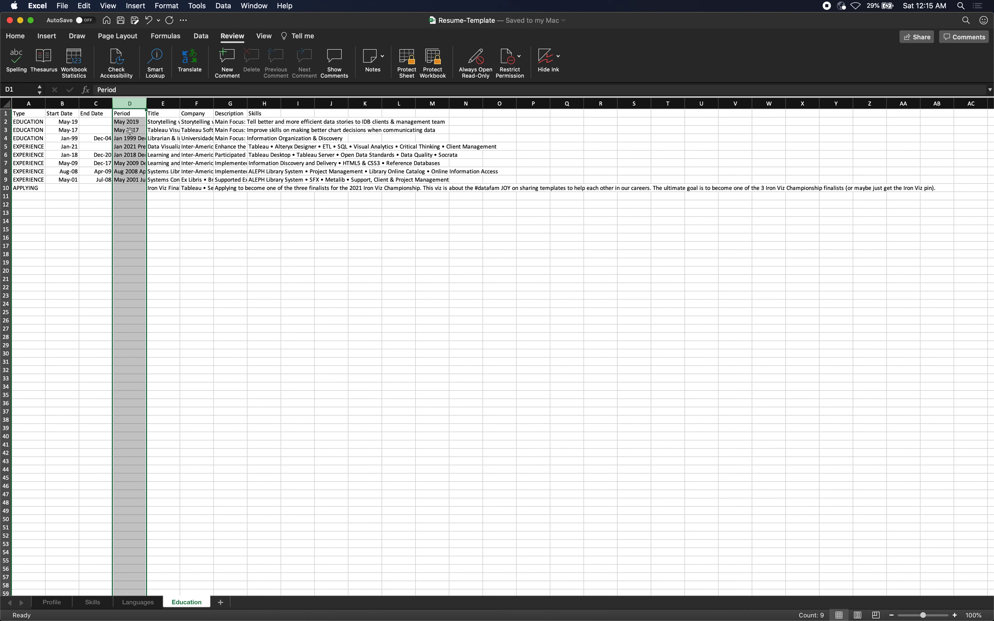
pyautogui.click(130, 171)
pyautogui.press('super+Tab')
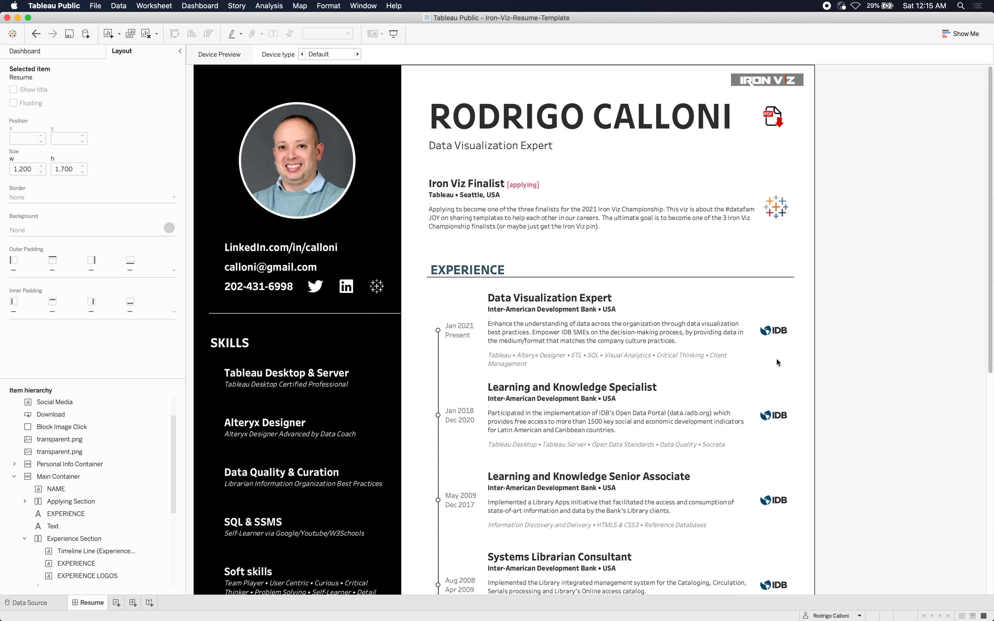
pyautogui.click(783, 363)
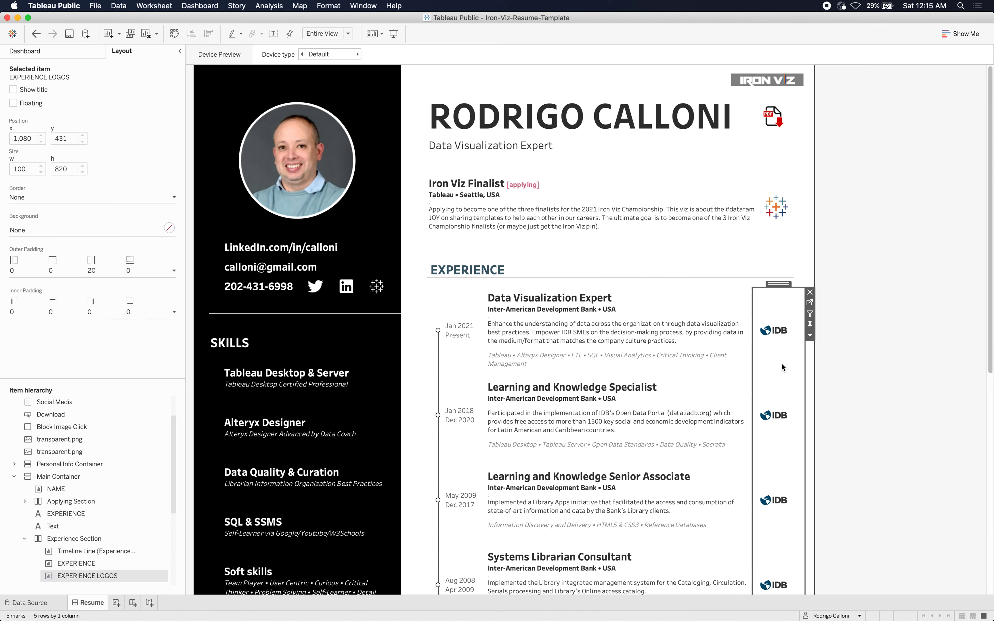
pyautogui.click(810, 305)
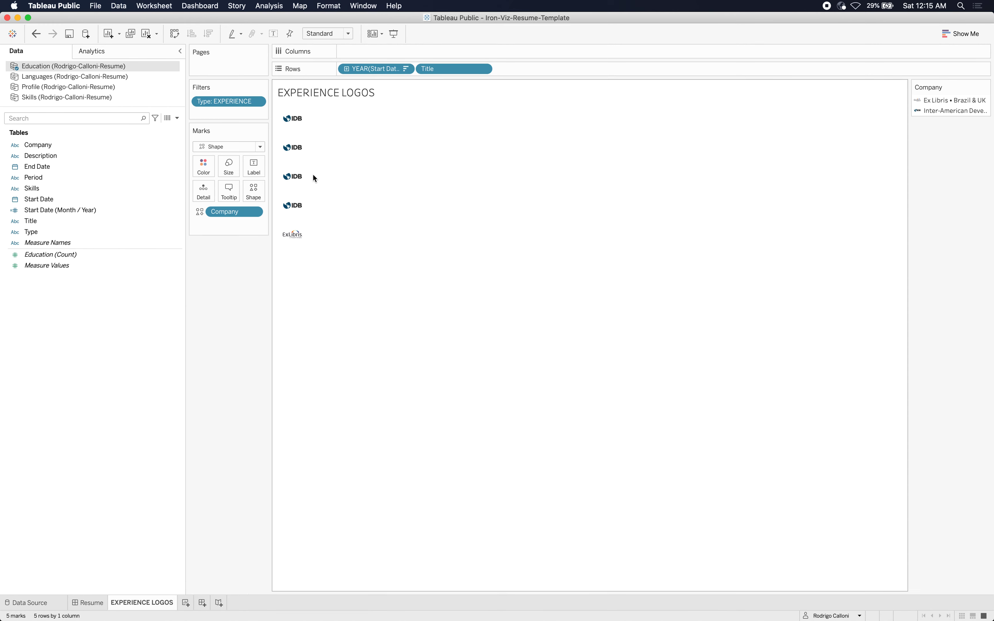
pyautogui.click(255, 195)
pyautogui.click(547, 241)
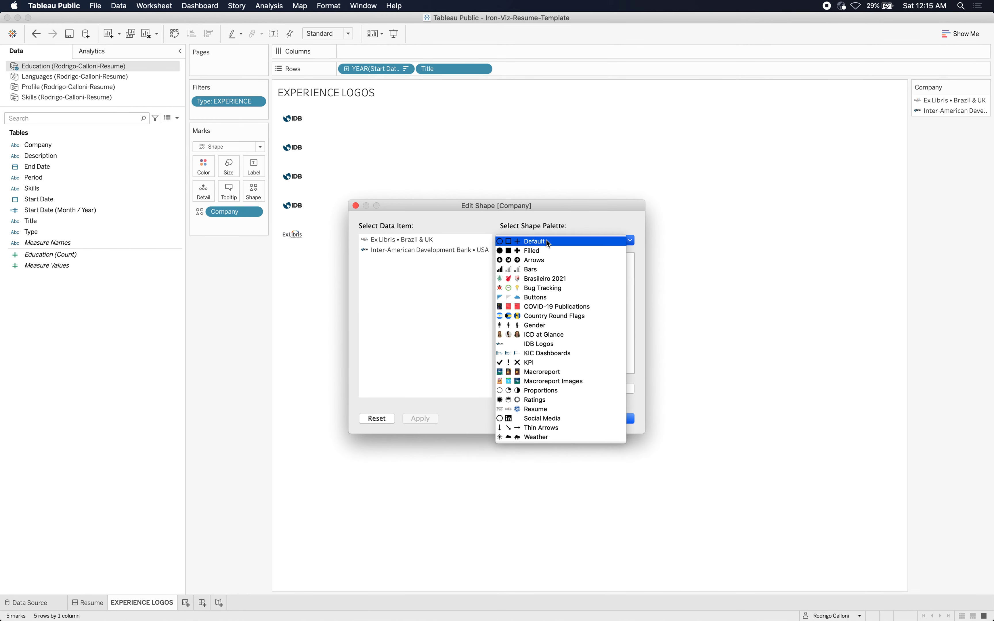
pyautogui.click(534, 409)
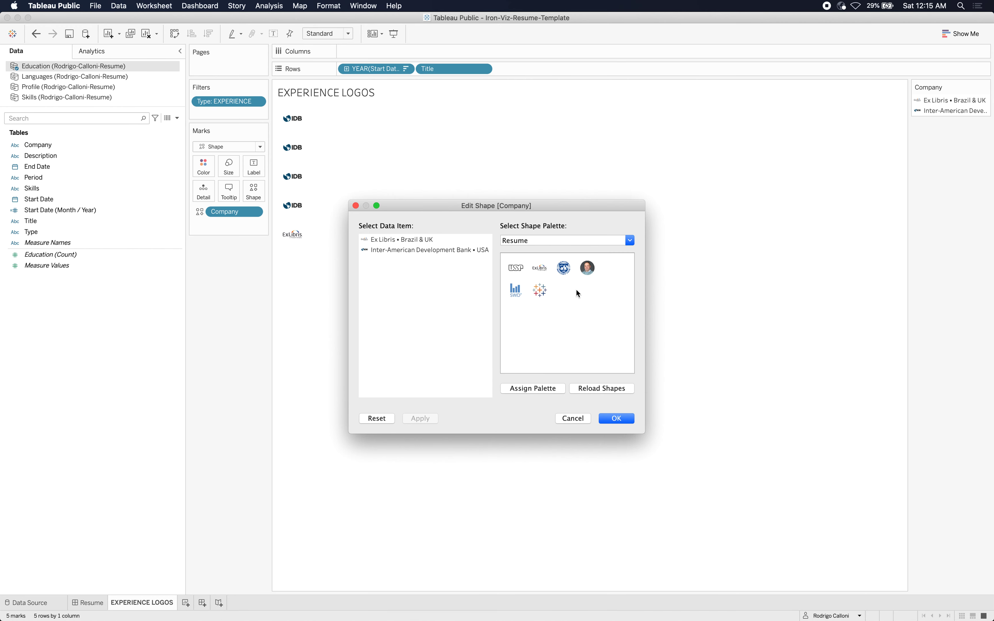
pyautogui.click(512, 292)
pyautogui.click(617, 419)
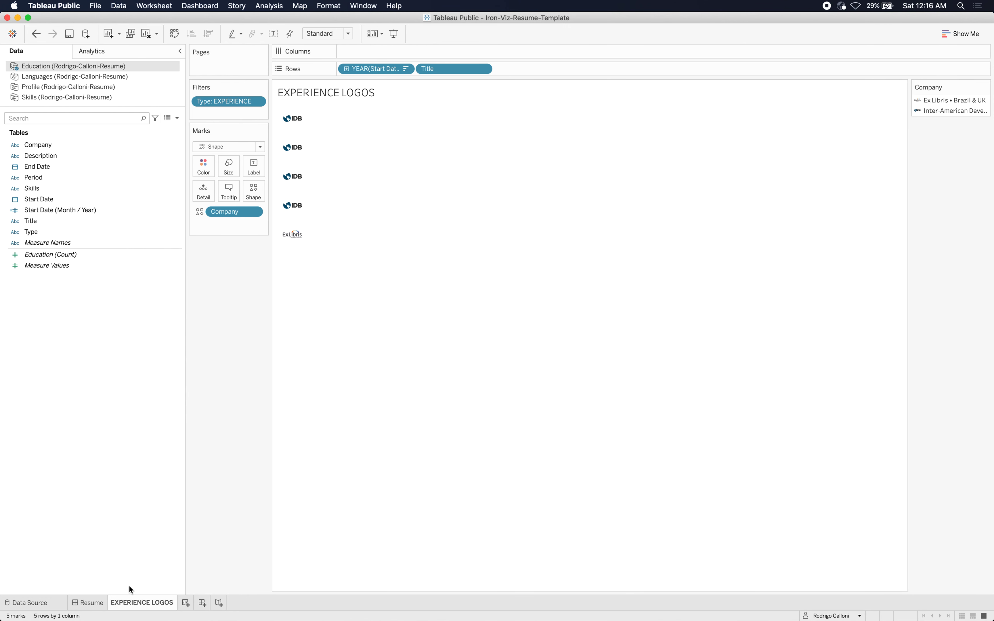
# Go from the Resume dashboard to the EDUCATION LOGOS worksheet.
pyautogui.click(88, 603)
pyautogui.scroll(-10, 602, 510)
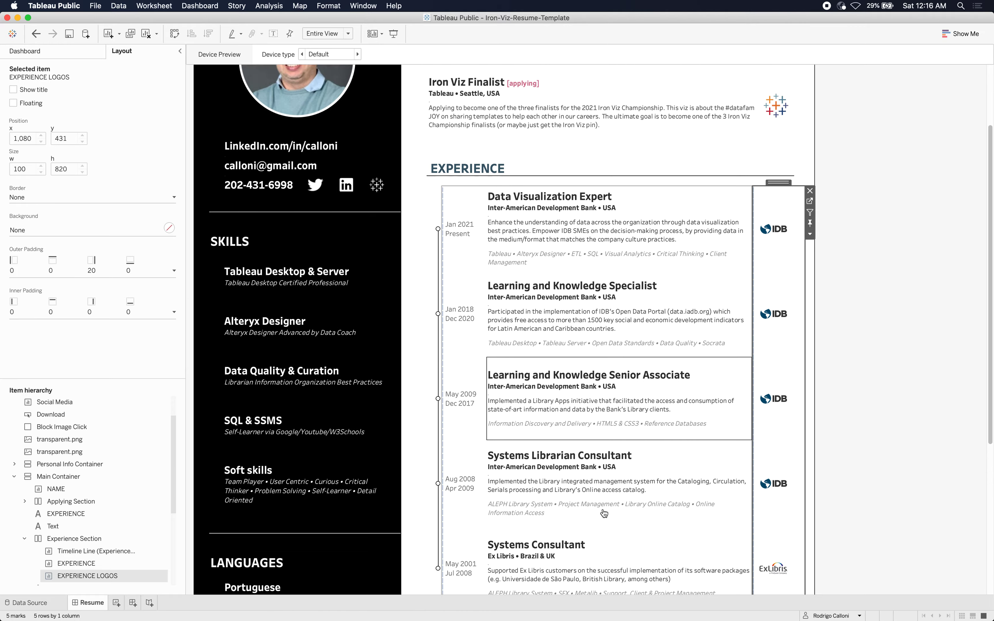
pyautogui.click(795, 422)
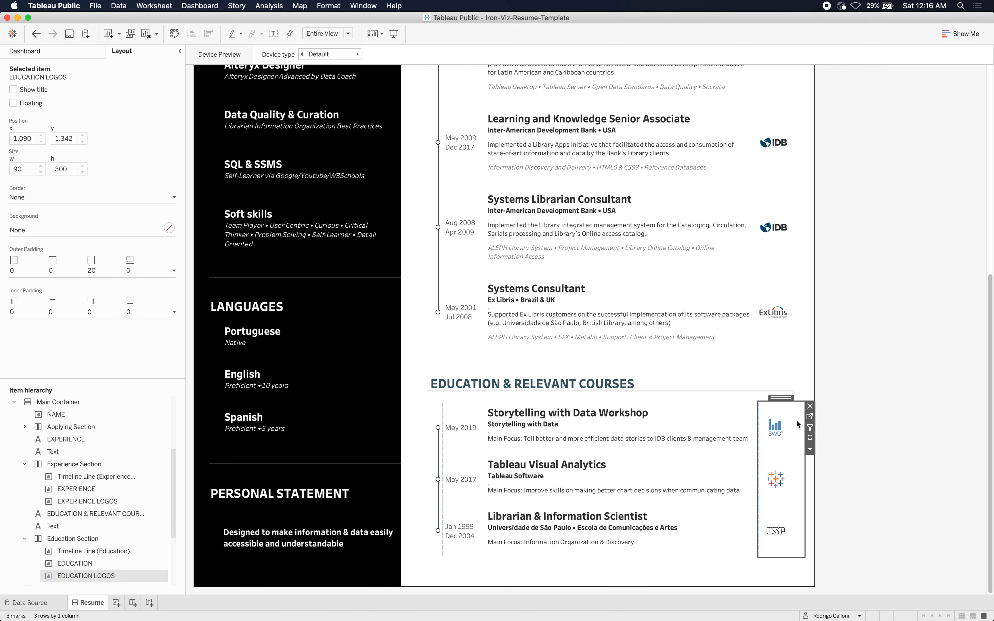
pyautogui.click(810, 417)
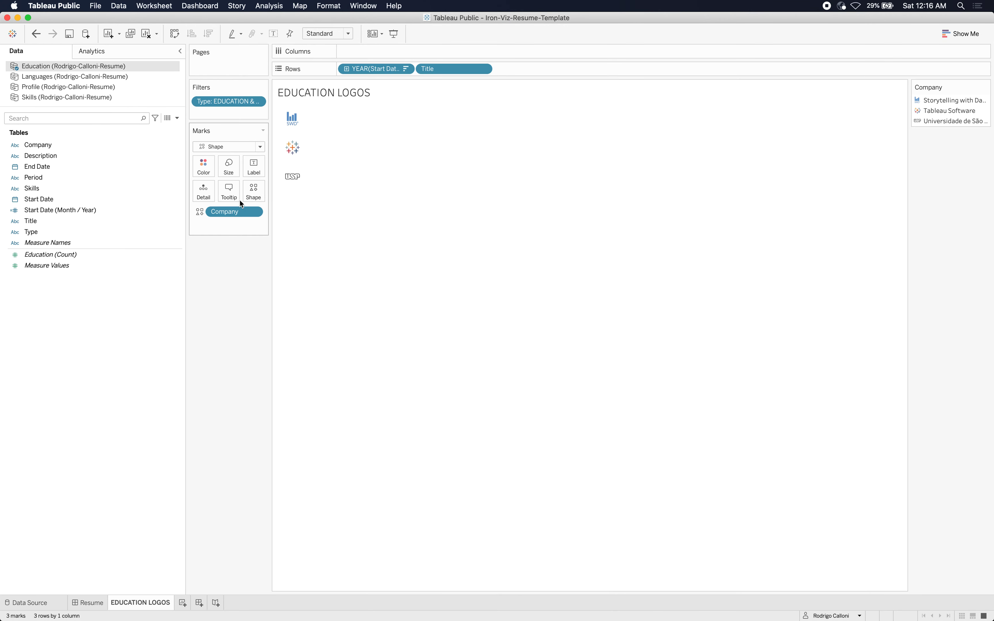
# Assign the Resume shape palette to the education logos and confirm it.
pyautogui.click(251, 197)
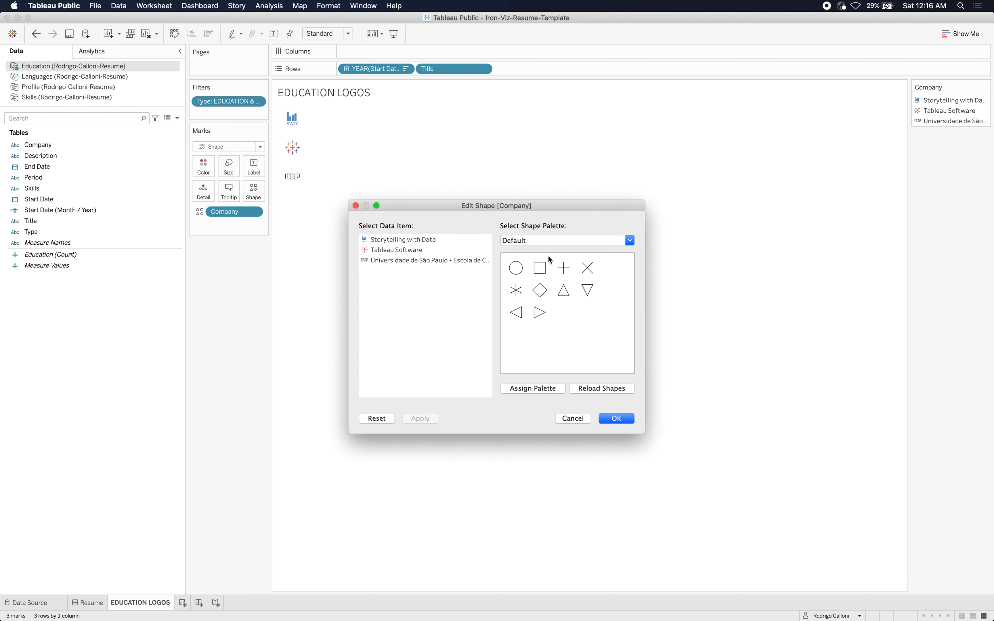
pyautogui.click(546, 245)
pyautogui.press('Down')
pyautogui.press('Down')
pyautogui.press('Down')
pyautogui.press('Down')
pyautogui.press('Down')
pyautogui.press('Down')
pyautogui.press('Down')
pyautogui.press('Down')
pyautogui.press('Down')
pyautogui.press('Down')
pyautogui.press('Down')
pyautogui.press('Down')
pyautogui.press('Down')
pyautogui.press('Down')
pyautogui.press('Down')
pyautogui.press('Down')
pyautogui.press('Down')
pyautogui.press('Down')
pyautogui.press('Return')
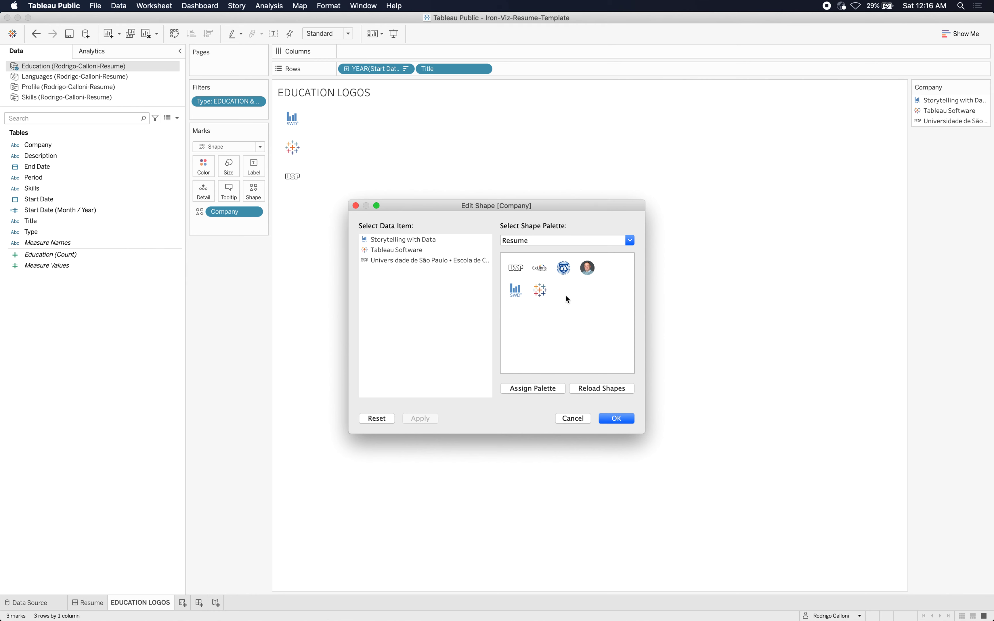
pyautogui.click(617, 419)
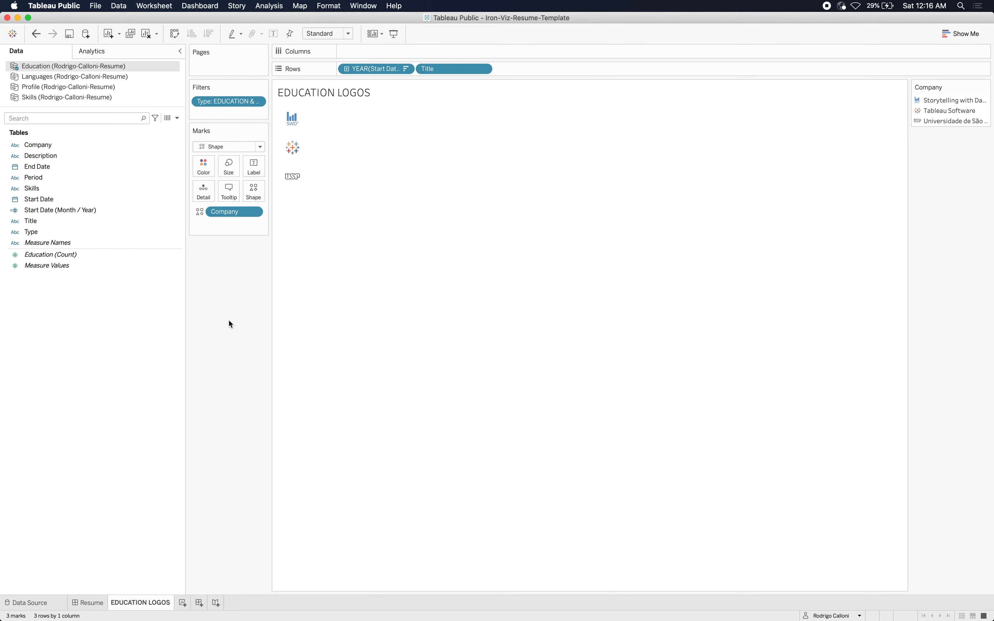
pyautogui.press('super+Tab')
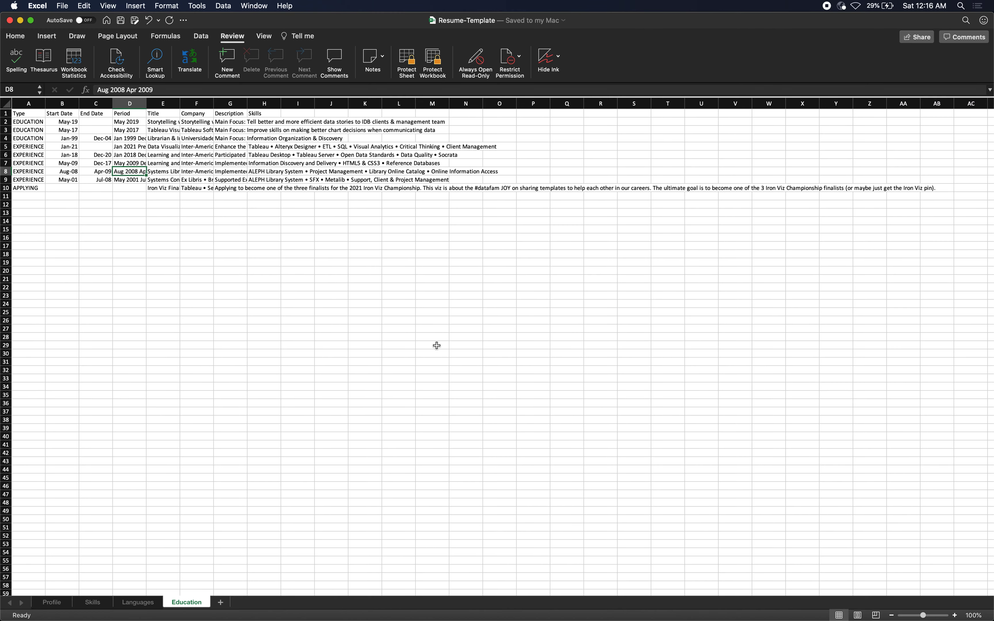
# Select the EDUCATION entries in A2:A4, then bring PowerPoint to the front.
pyautogui.moveTo(37, 122); pyautogui.dragTo(37, 138)
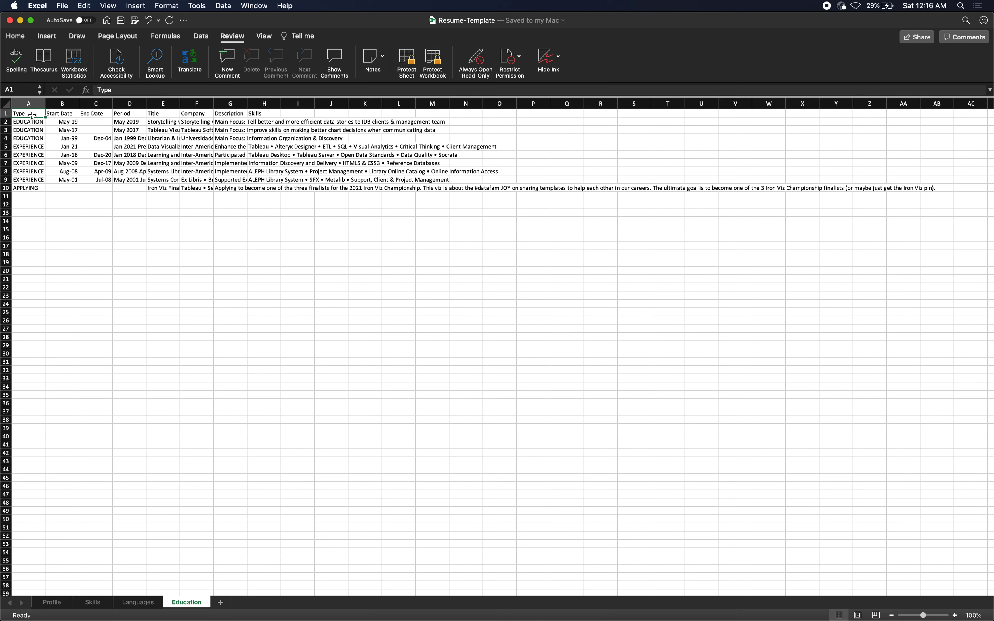
pyautogui.press('super+Tab')
pyautogui.press('super+Tab')
pyautogui.press('super+Tab')
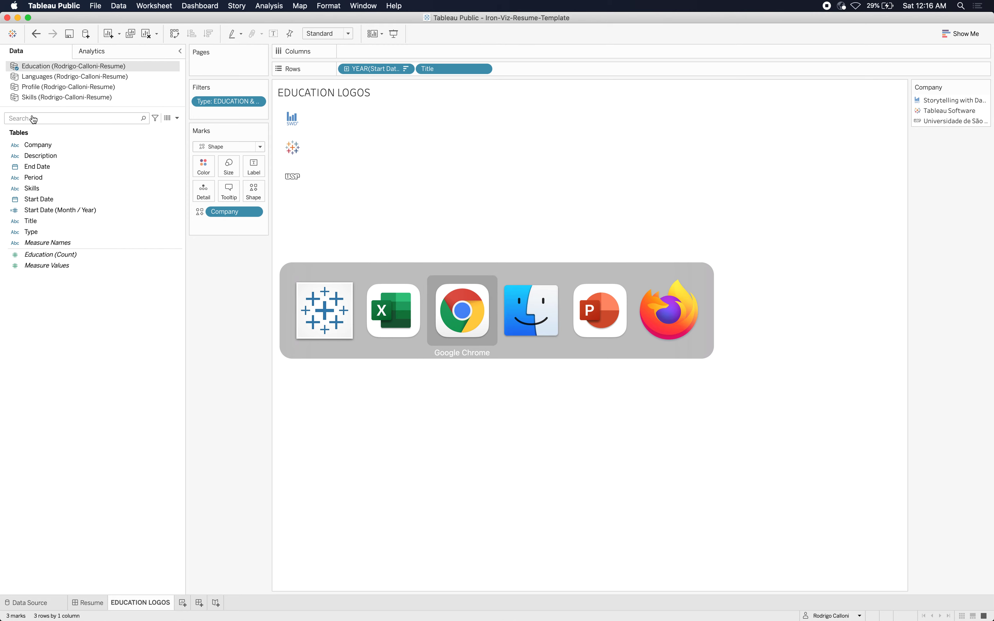
pyautogui.press('super+Tab')
pyautogui.press('super+Tab')
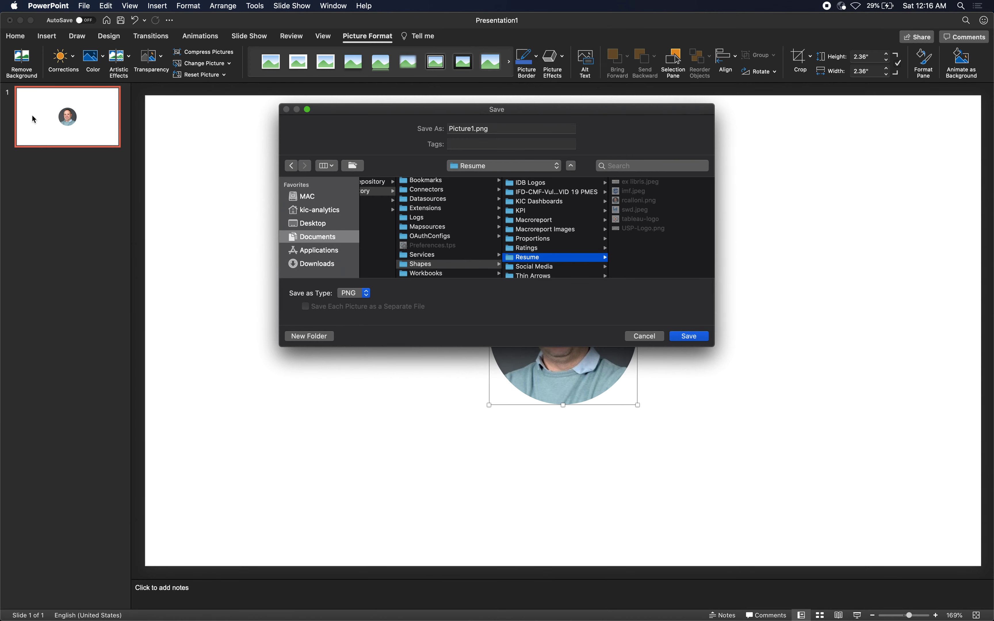
# Cancel the save, undo, and recrop the profile photo to an oval shape.
pyautogui.click(650, 337)
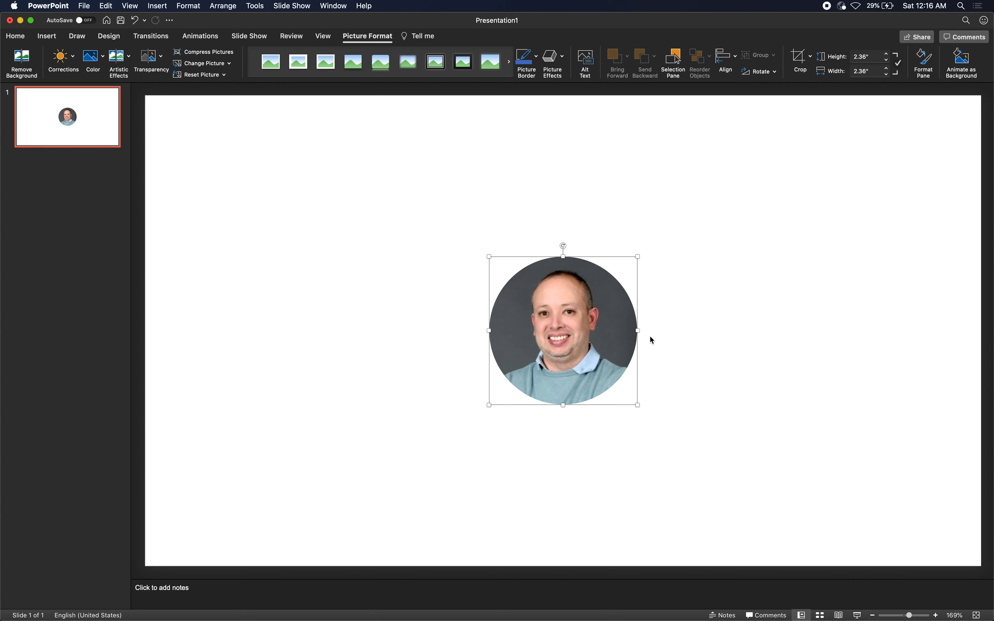
pyautogui.press('super+z')
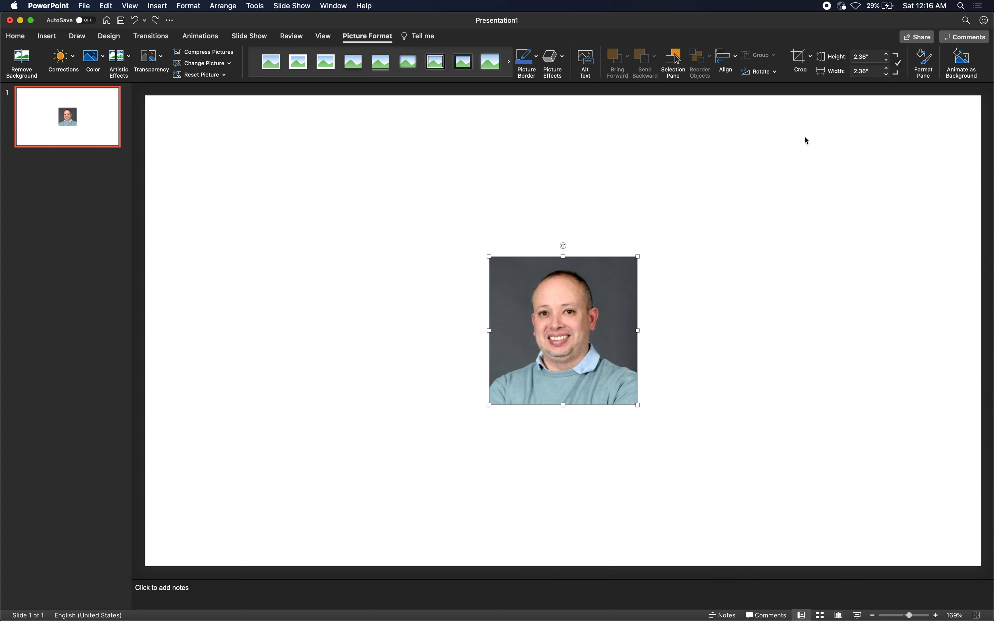
pyautogui.click(812, 56)
pyautogui.moveTo(814, 86)
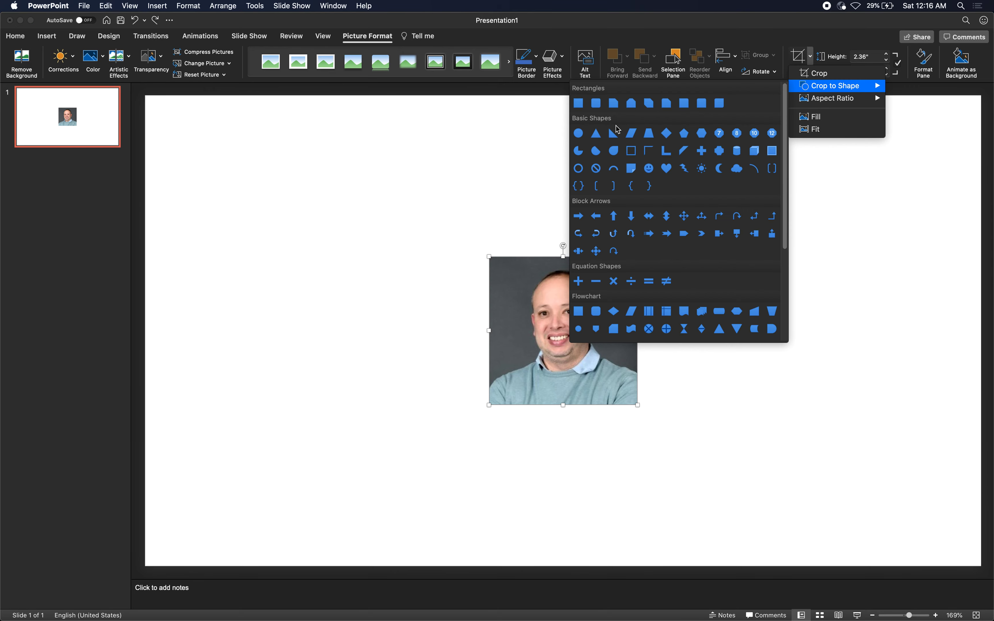
pyautogui.click(582, 134)
pyautogui.click(708, 302)
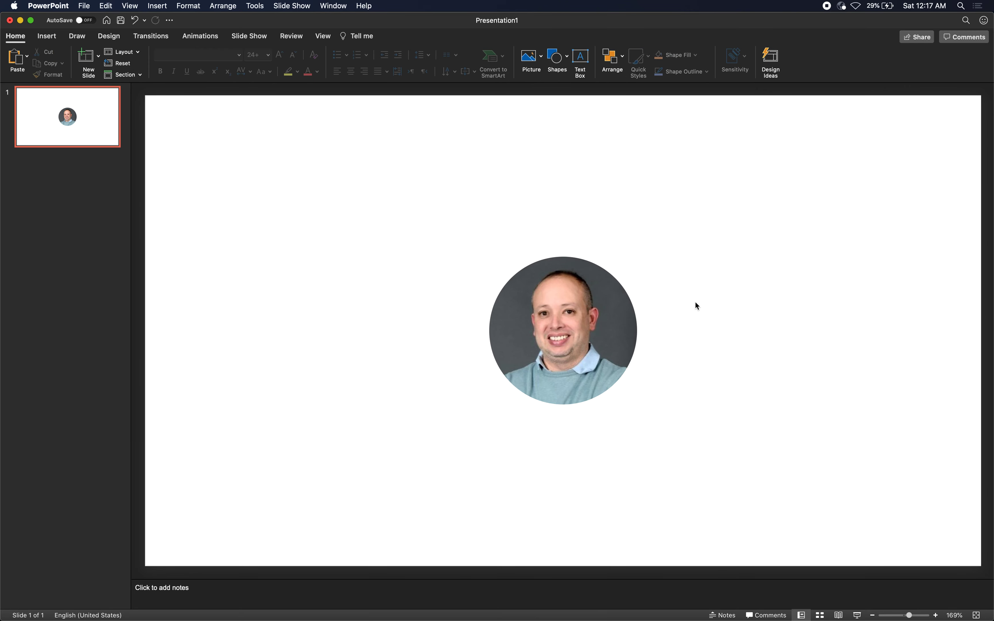
pyautogui.click(577, 290)
# Save the round photo as a picture in Documents › My Tableau Repository › Shapes › Resume.
pyautogui.rightClick(577, 290)
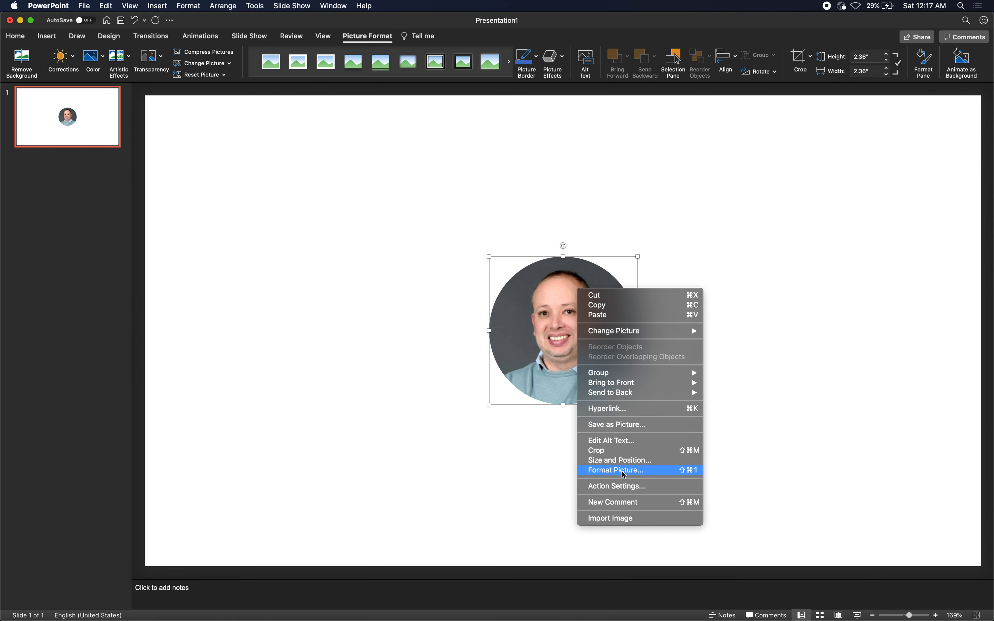
pyautogui.click(624, 426)
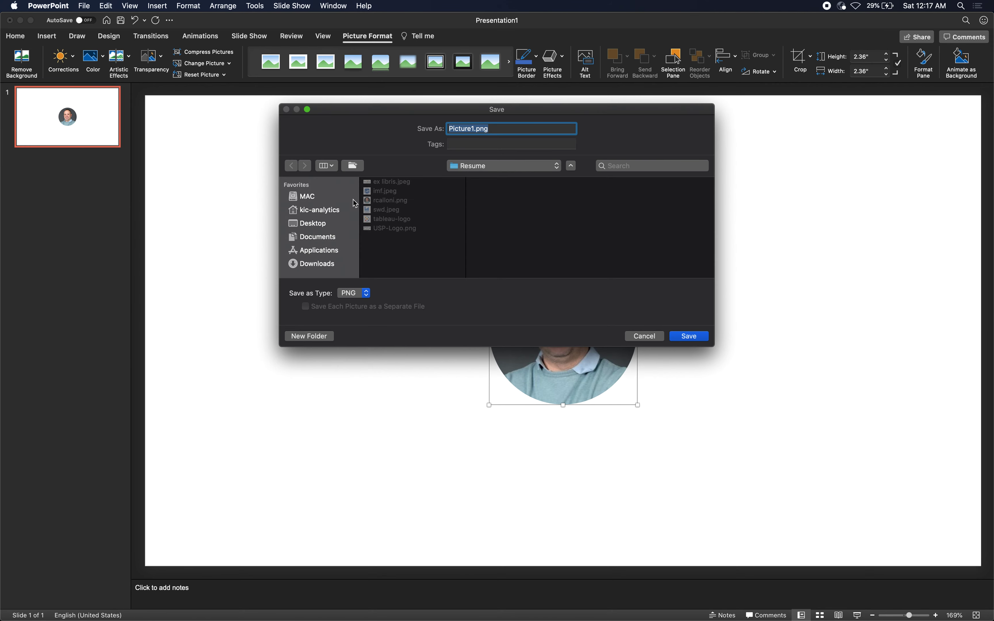
pyautogui.click(319, 238)
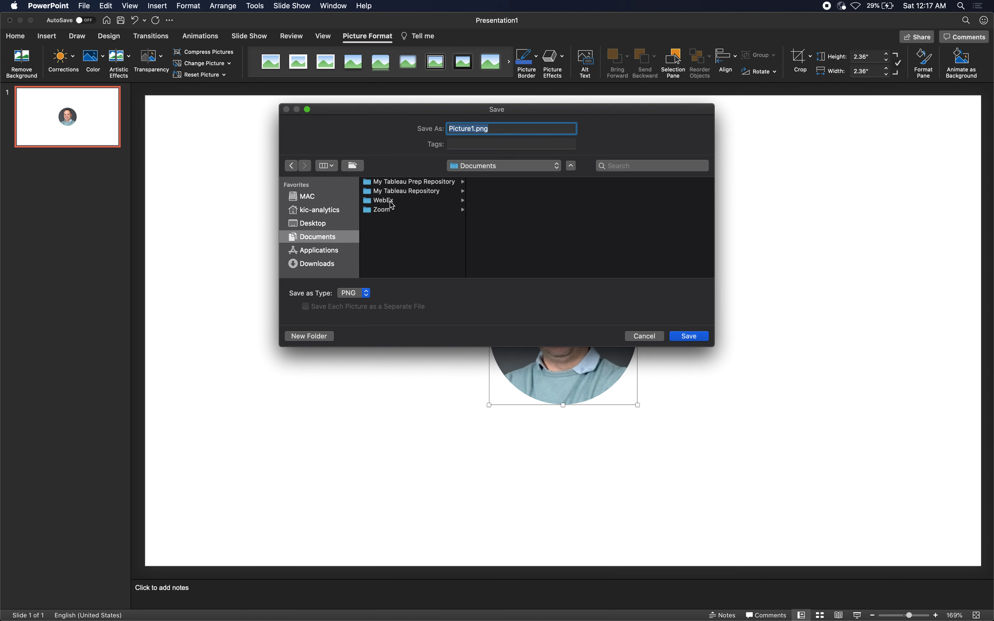
pyautogui.click(402, 193)
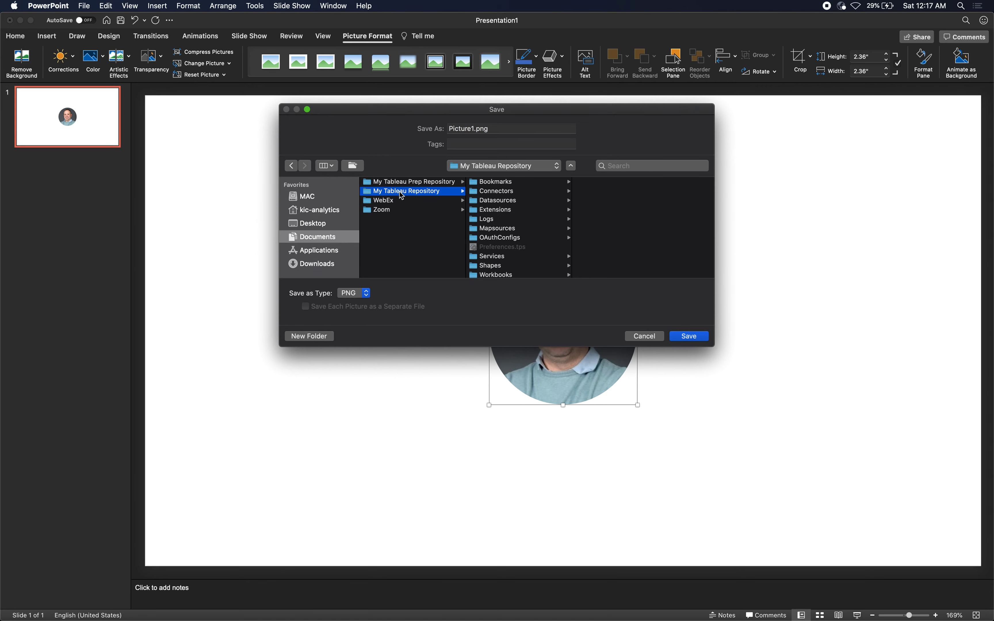
pyautogui.click(502, 265)
pyautogui.scroll(-5, 598, 260)
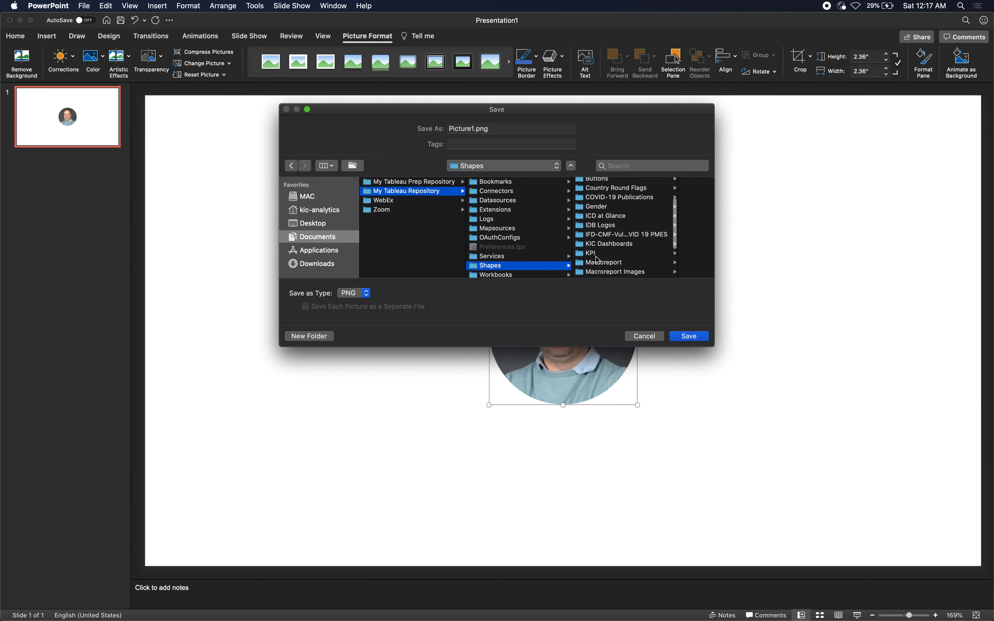
pyautogui.scroll(-3, 597, 259)
pyautogui.click(598, 246)
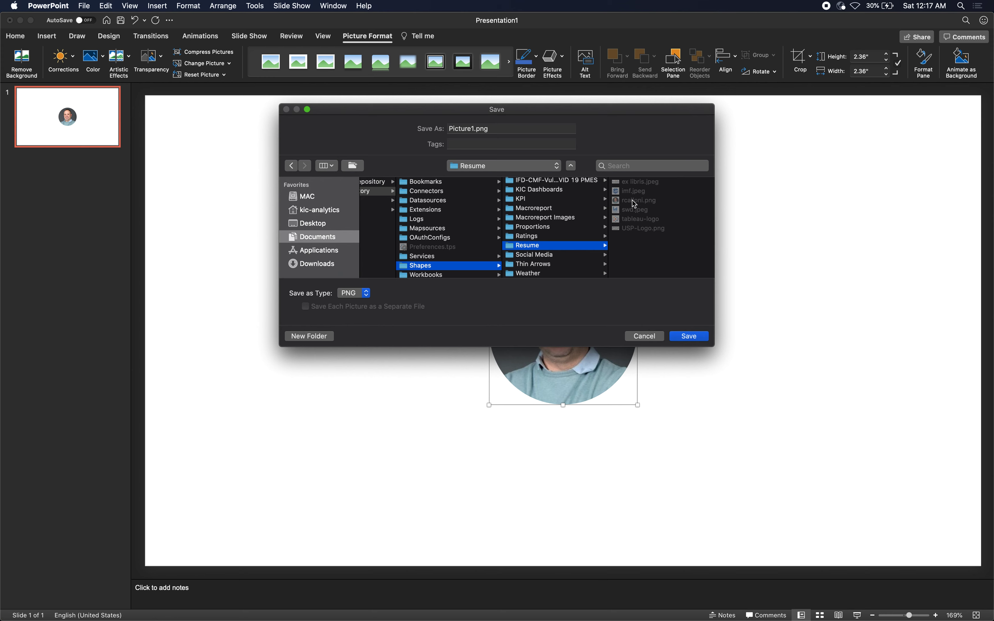
# Close the save dialog and select the Block Image Click object on the Resume dashboard.
pyautogui.click(647, 339)
pyautogui.press('super+Tab')
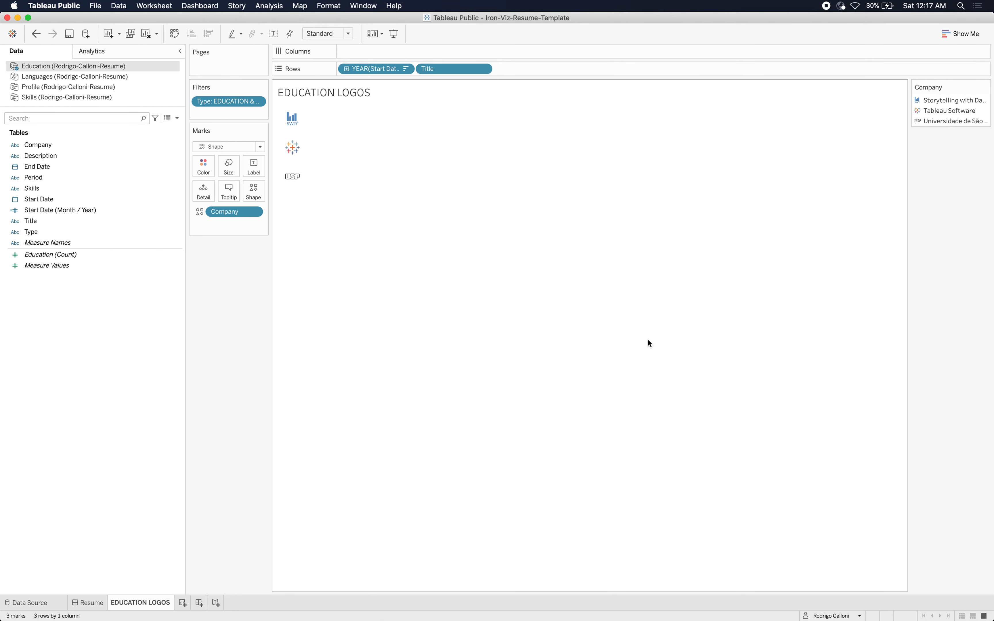
pyautogui.click(85, 604)
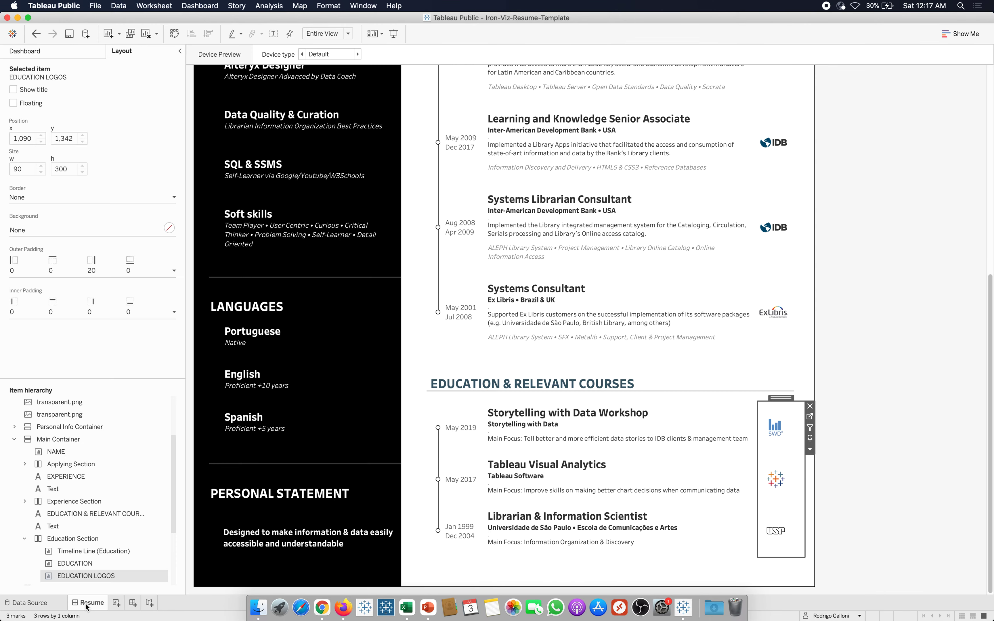
pyautogui.press('super+Tab')
pyautogui.press('super+Tab')
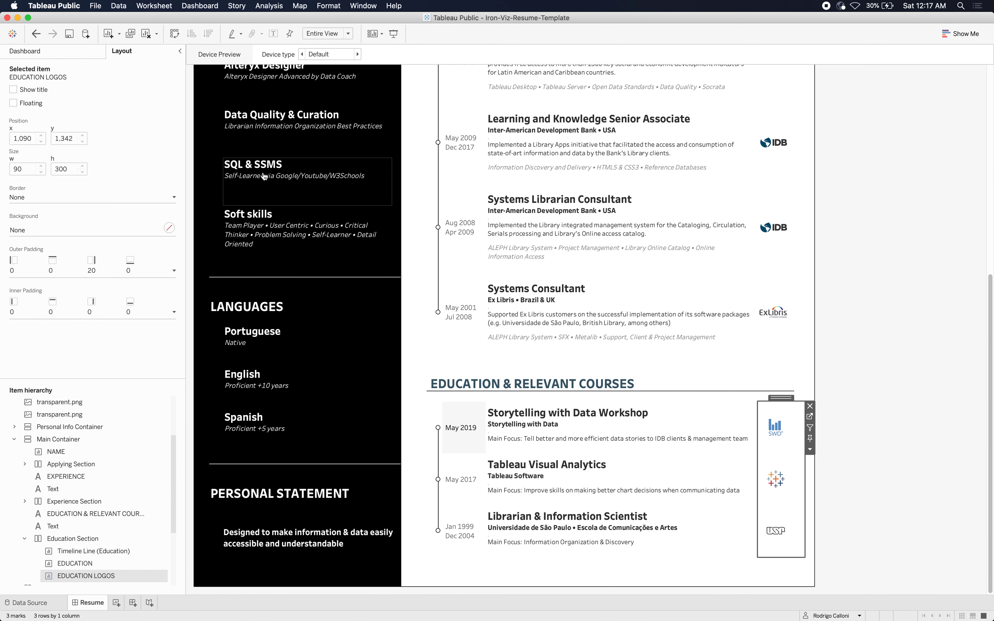
pyautogui.scroll(10, 316, 132)
pyautogui.click(380, 117)
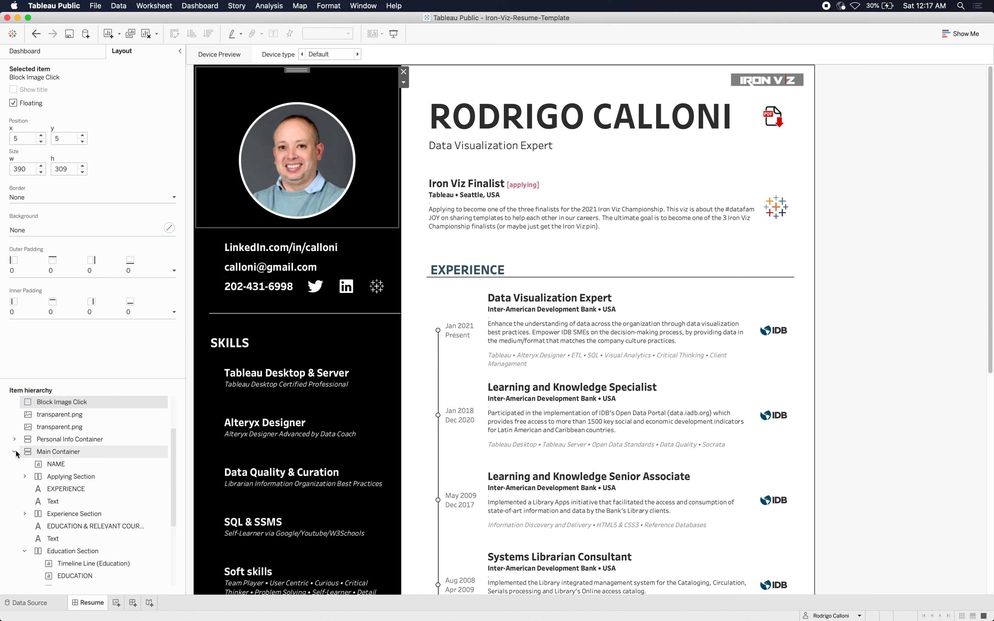
pyautogui.scroll(2, 16, 453)
# Find PHOTO under Personal Info Container and go to its worksheet.
pyautogui.click(14, 476)
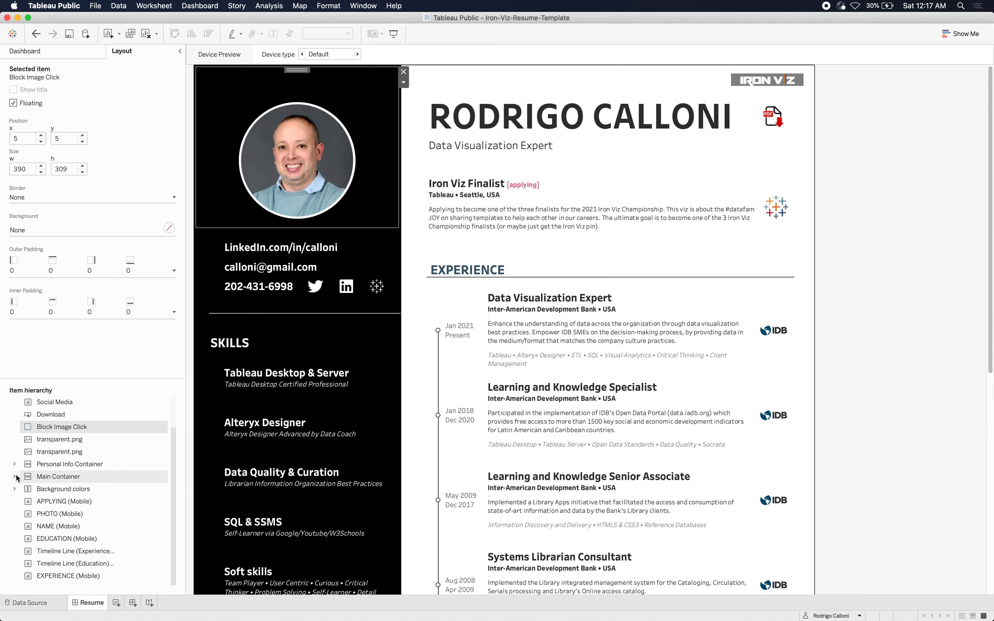
pyautogui.click(15, 464)
pyautogui.click(51, 476)
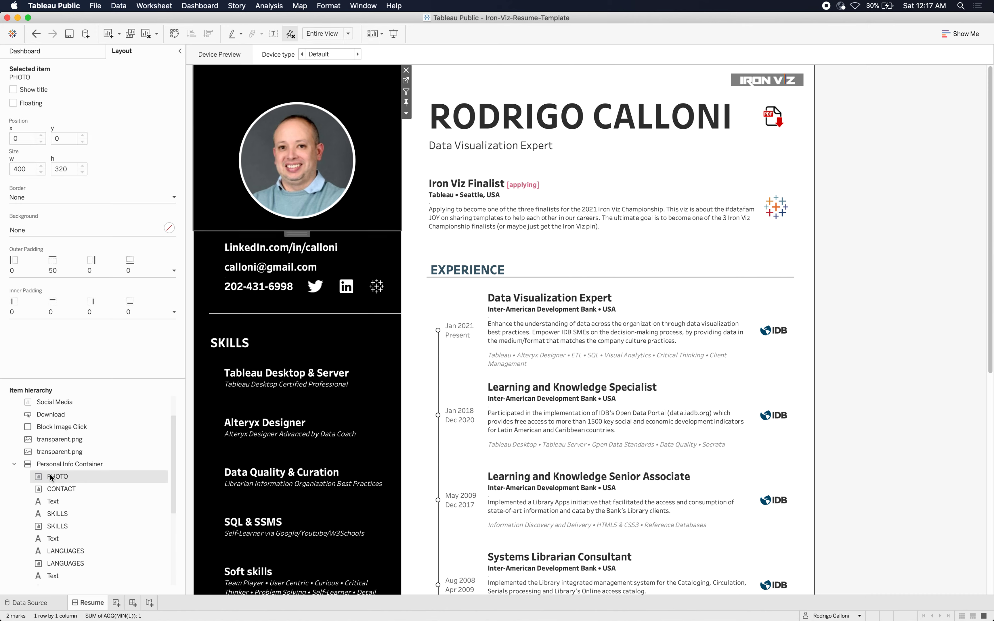
pyautogui.rightClick(45, 475)
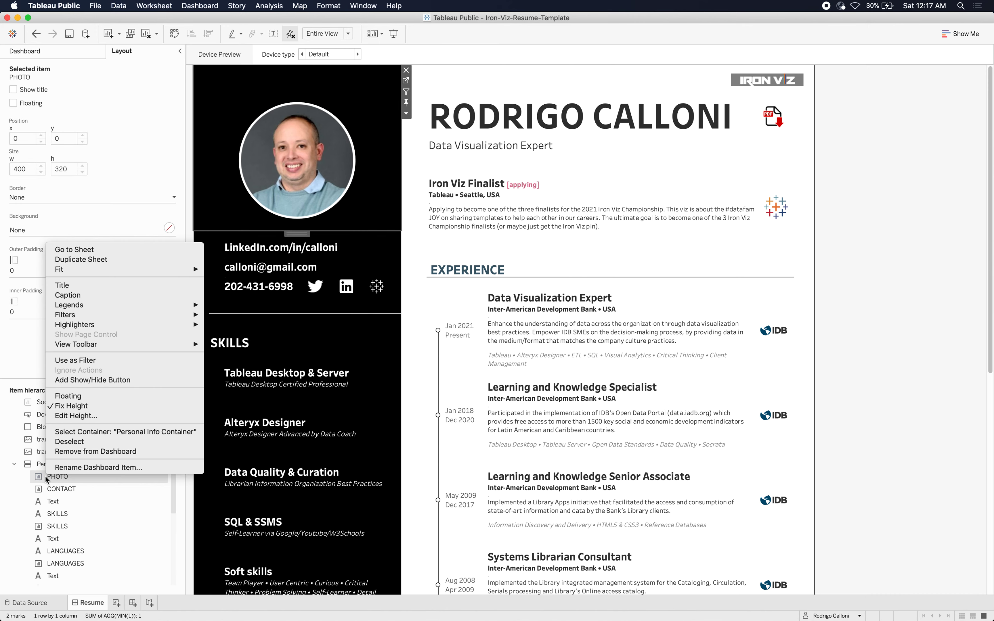
pyautogui.click(113, 248)
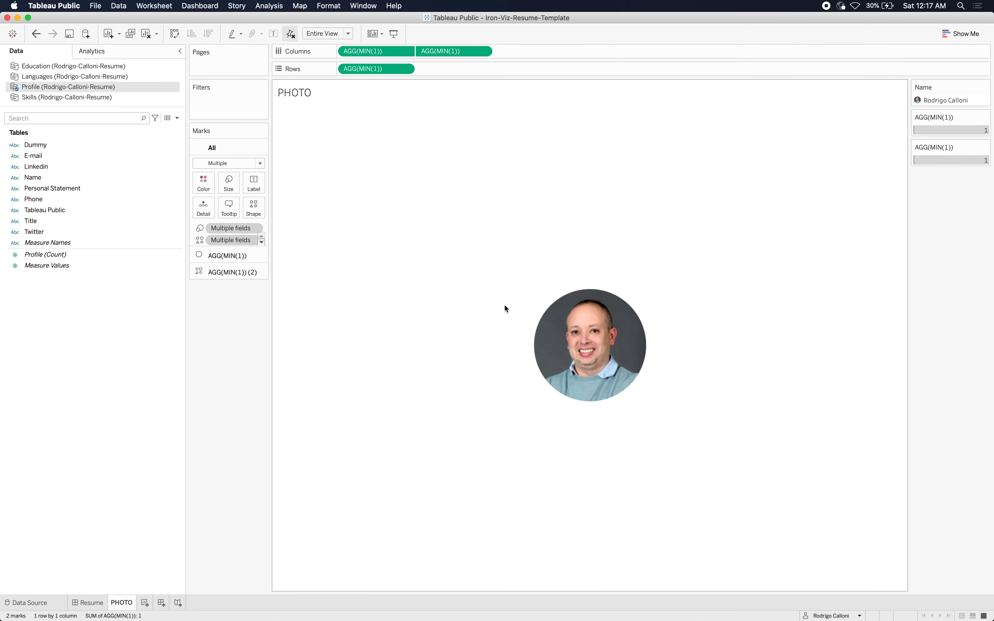
# Inspect the PHOTO mark layer's shape assignment, then return to the Resume dashboard.
pyautogui.click(249, 269)
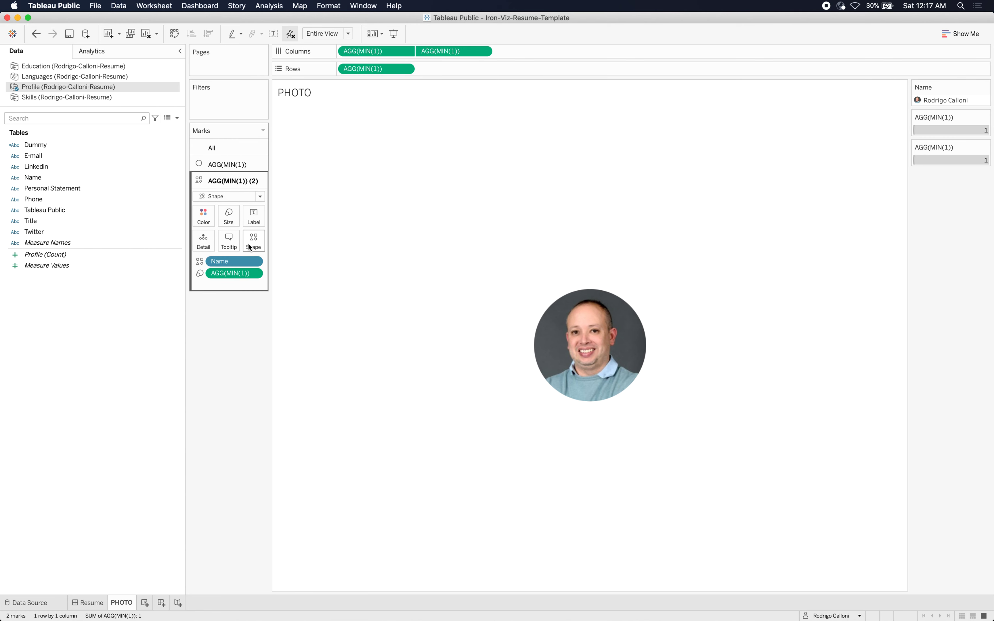
pyautogui.click(253, 247)
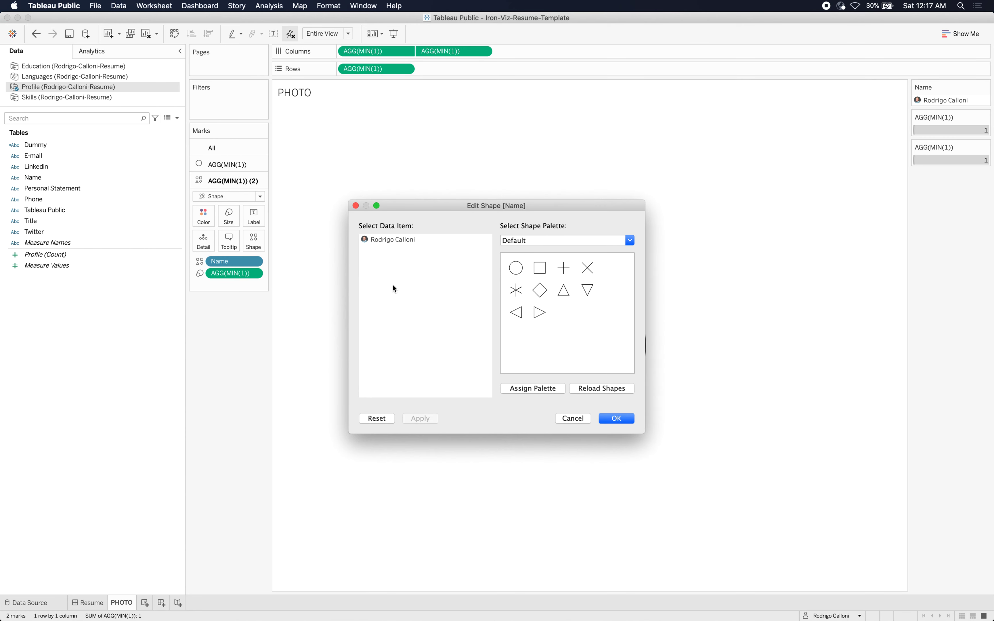
pyautogui.press('Return')
pyautogui.click(89, 603)
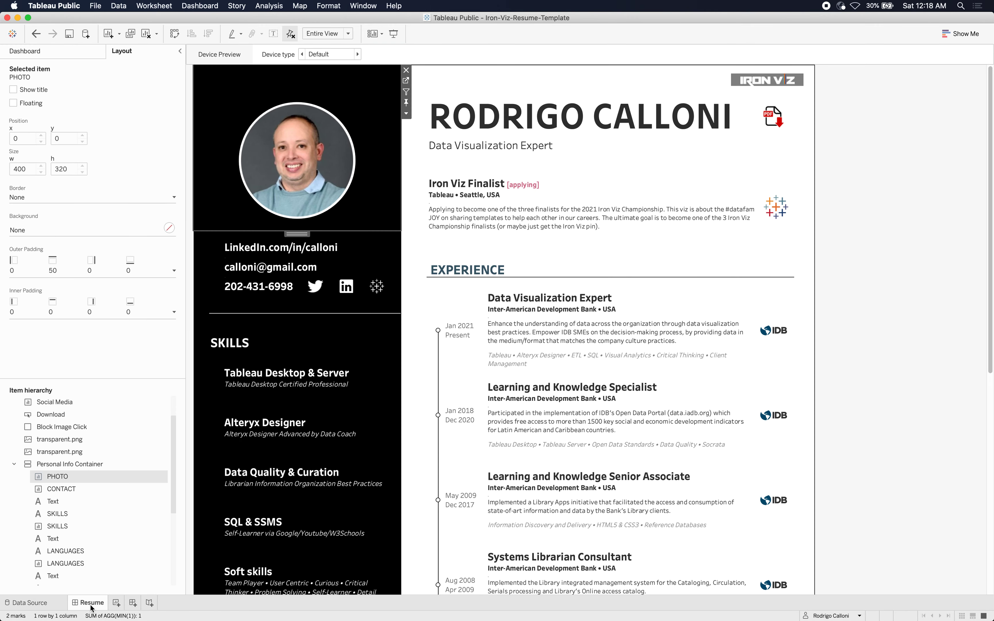
pyautogui.click(14, 464)
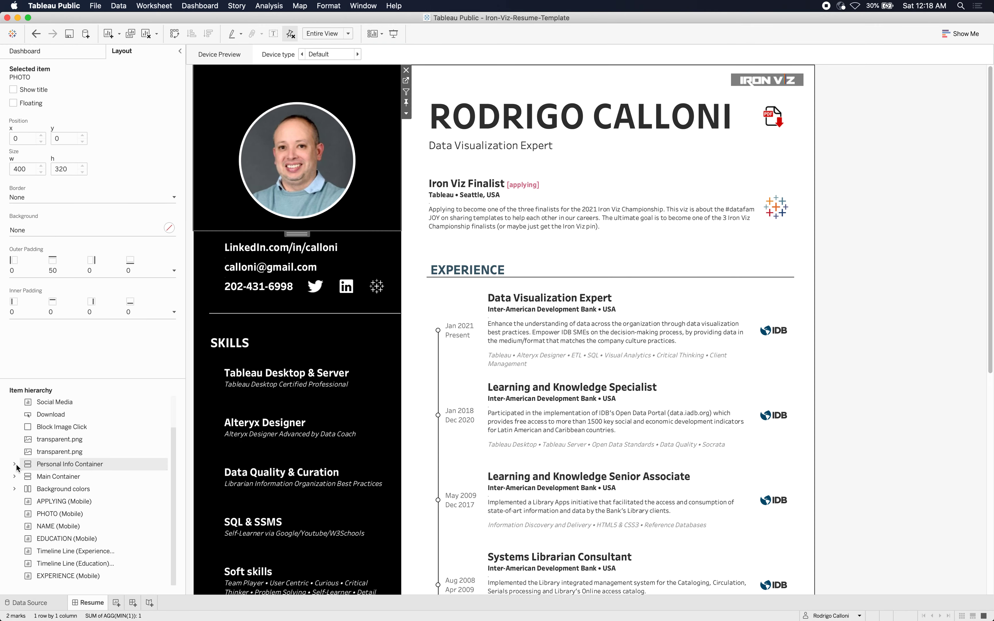
pyautogui.click(59, 52)
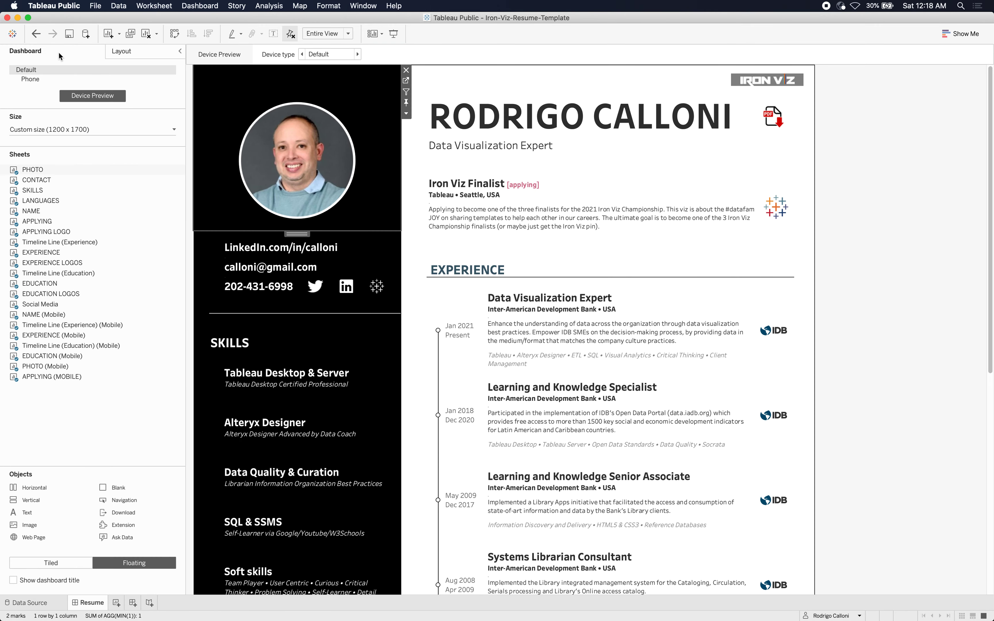
# Scroll through the Phone device preview, then switch back to the Default layout.
pyautogui.click(34, 77)
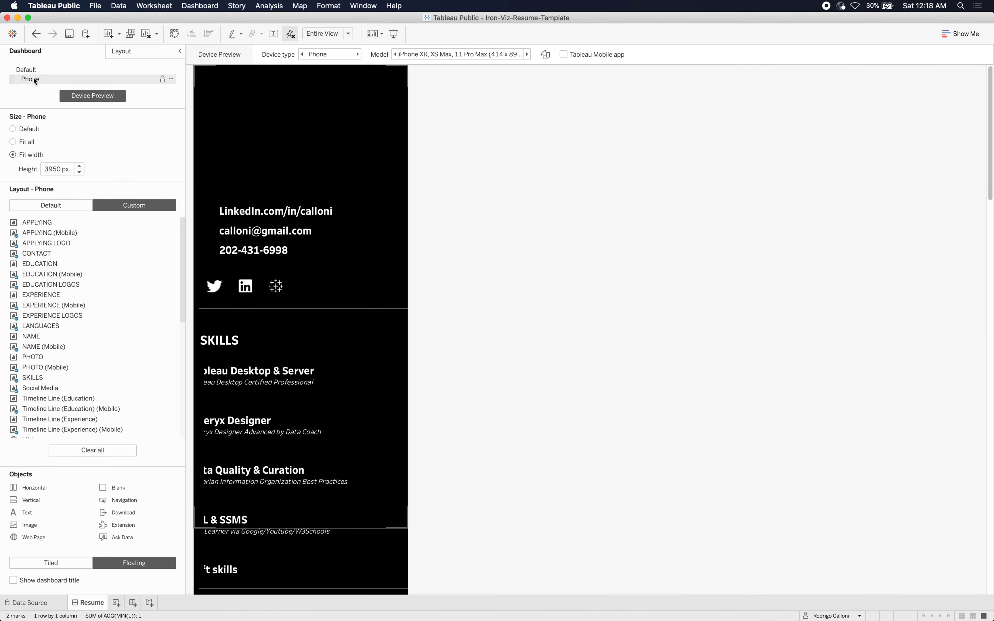
pyautogui.scroll(-2, 335, 347)
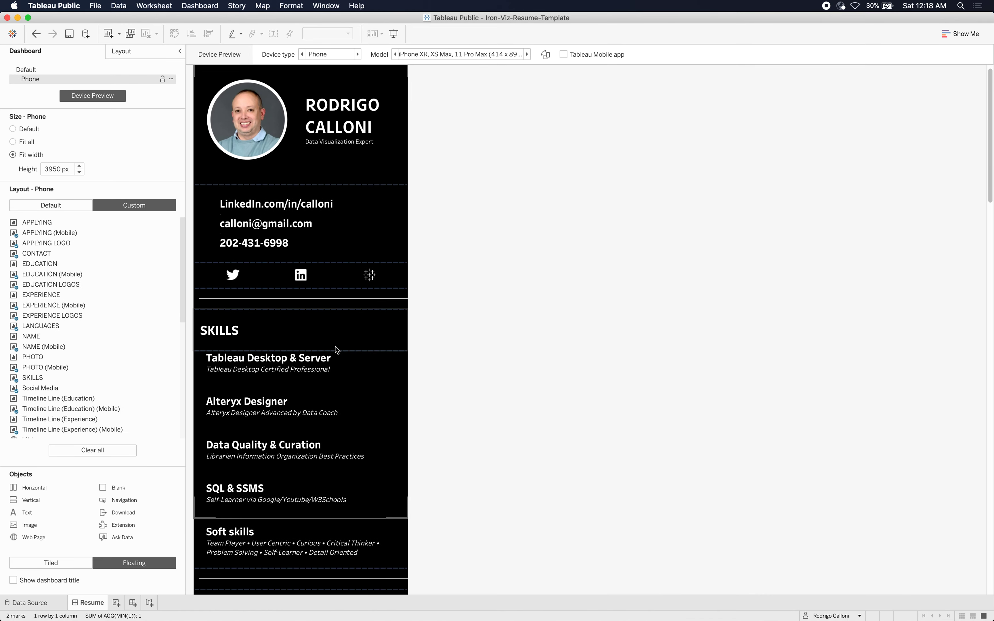
pyautogui.scroll(-15, 335, 349)
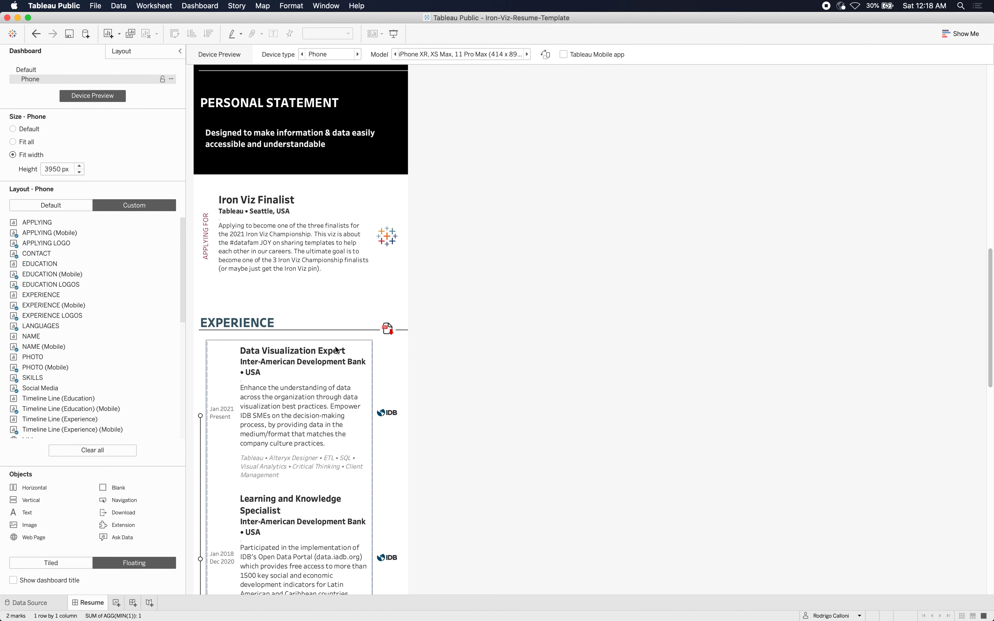
pyautogui.scroll(-20, 335, 348)
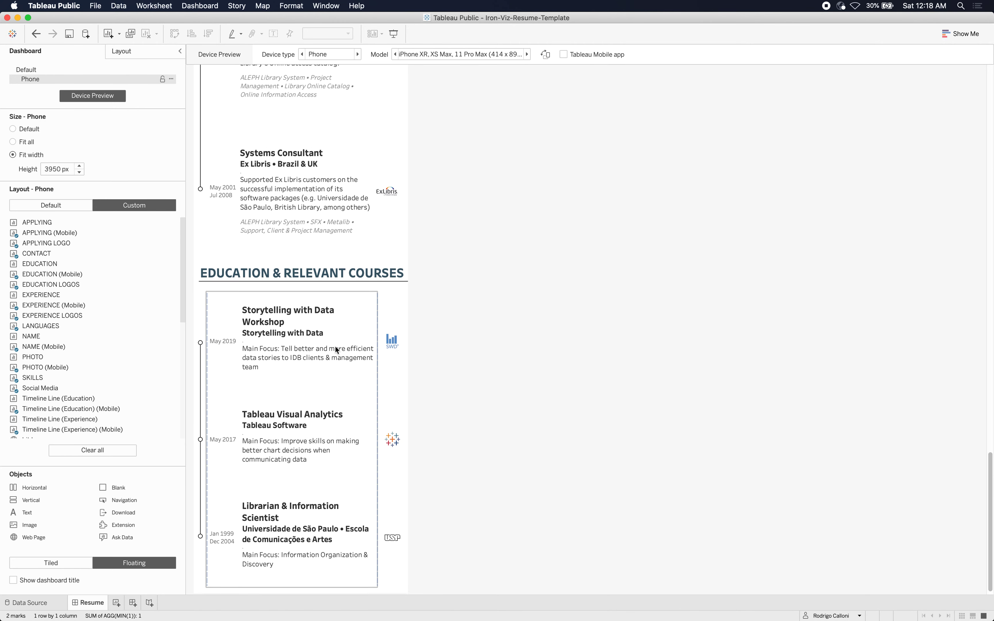
pyautogui.scroll(20, 335, 346)
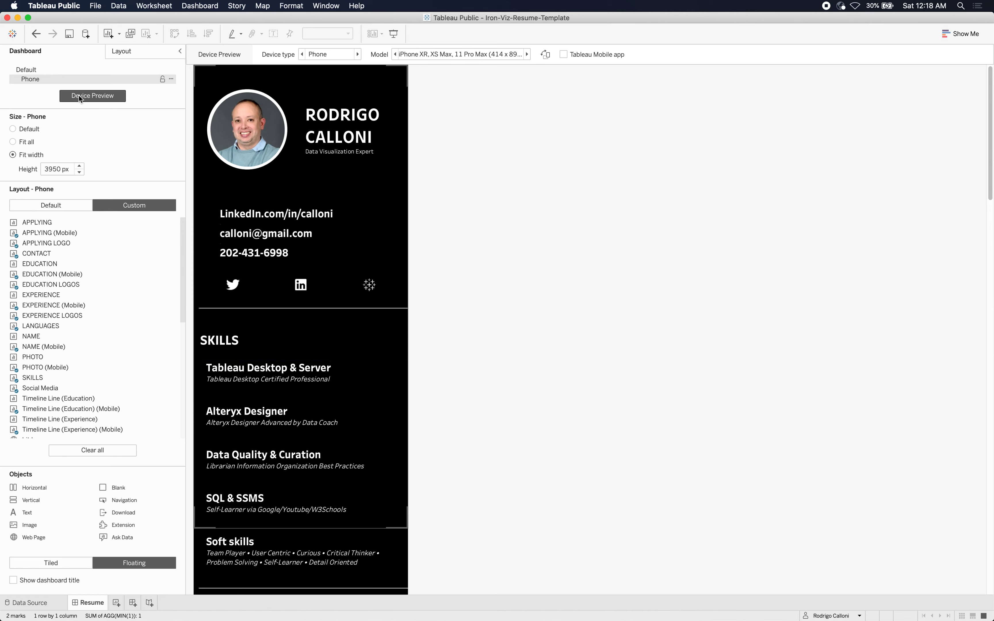
pyautogui.click(25, 70)
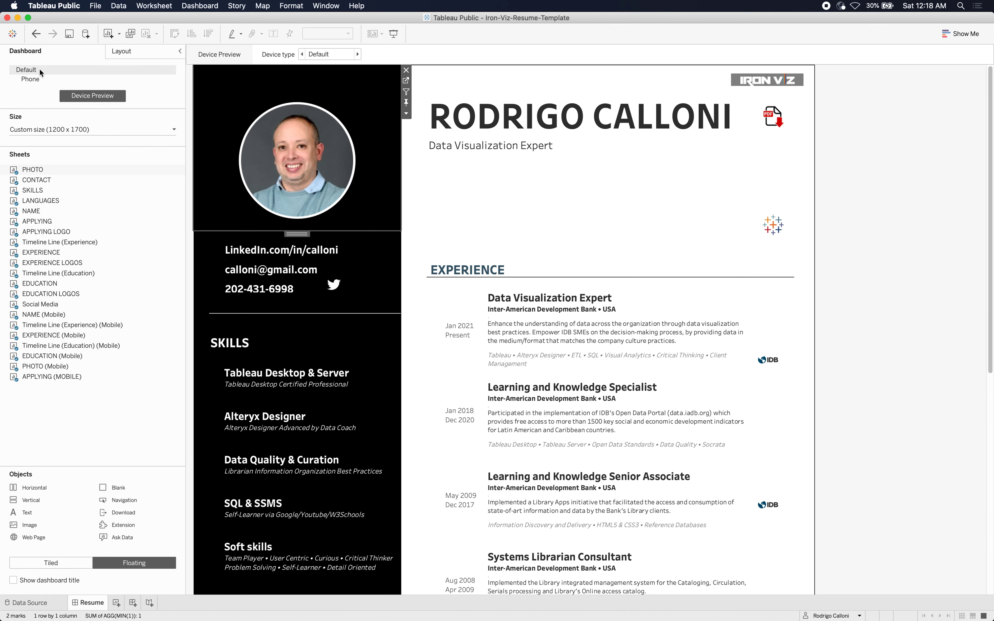
pyautogui.keyDown('alt'); pyautogui.click(759, 79); pyautogui.keyUp('alt')
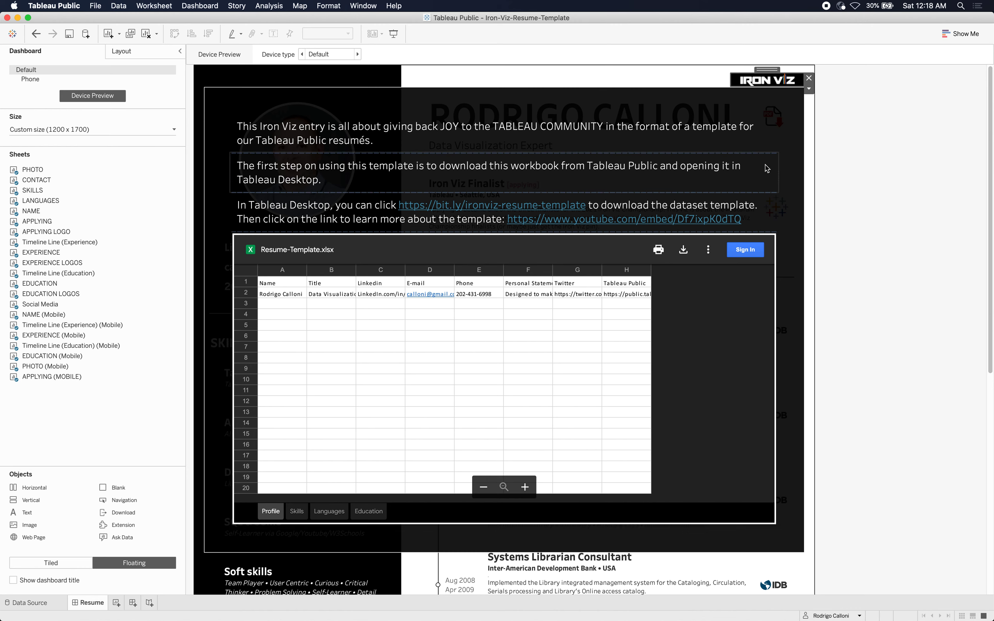
pyautogui.click(780, 82)
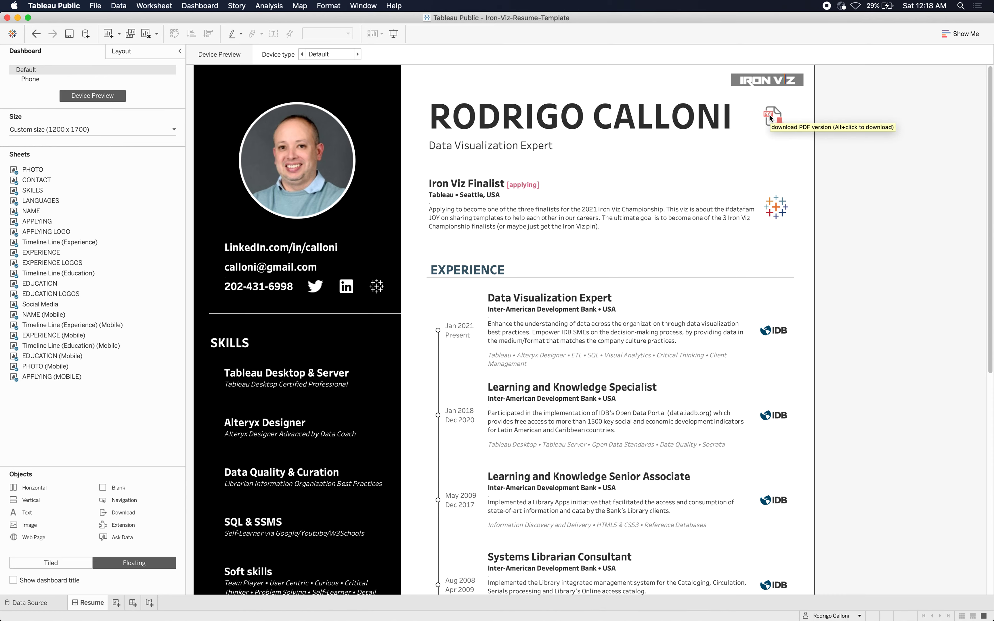
# Download the published resume from Chrome as Resume (2).pdf, preview it, and return to Tableau.
pyautogui.press('super+Tab')
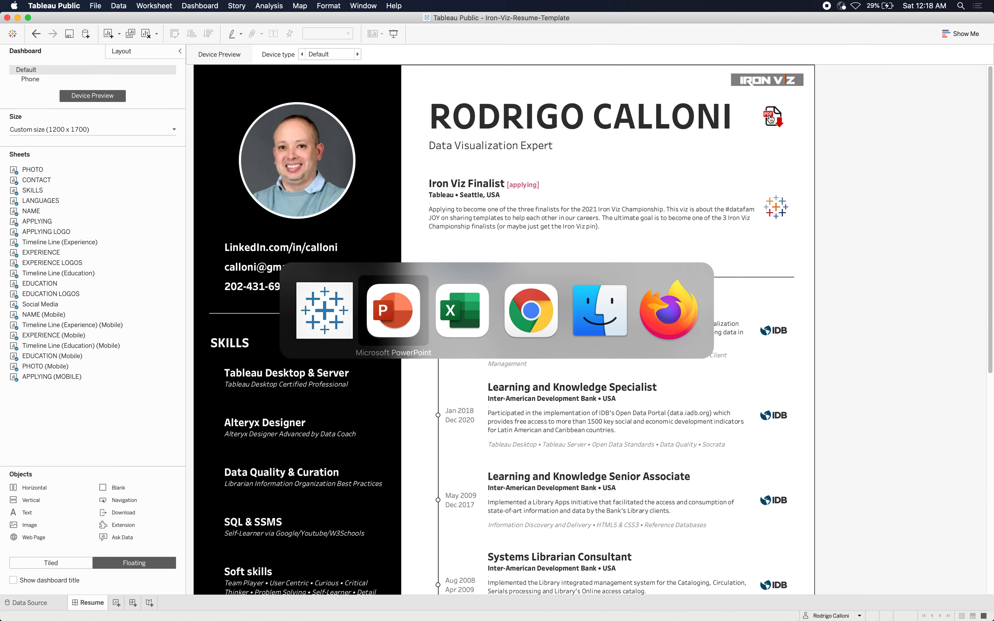
pyautogui.press('super+Tab')
pyautogui.press('super+Tab')
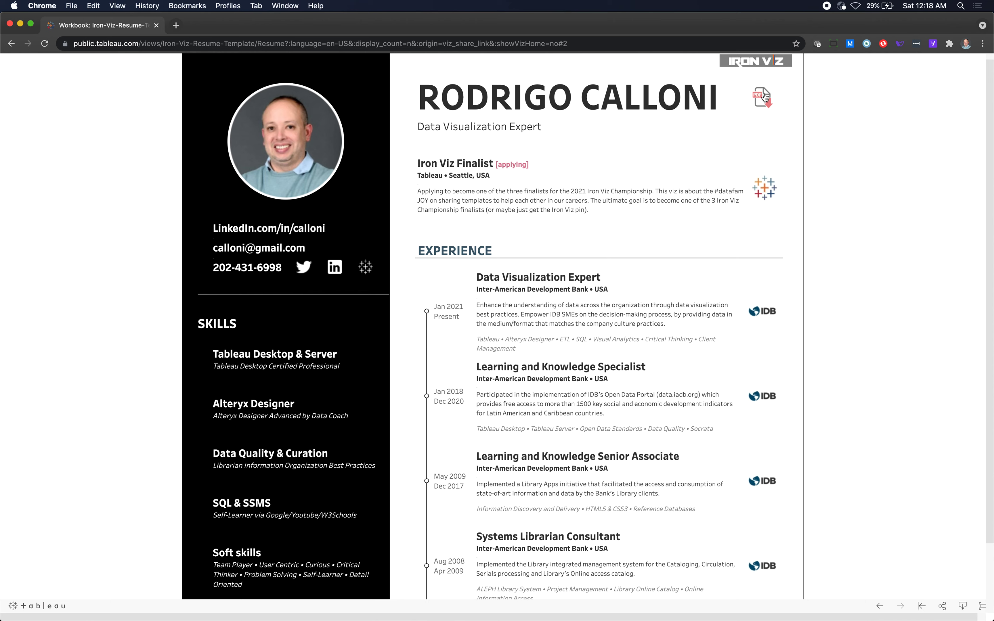
pyautogui.click(763, 99)
pyautogui.click(552, 387)
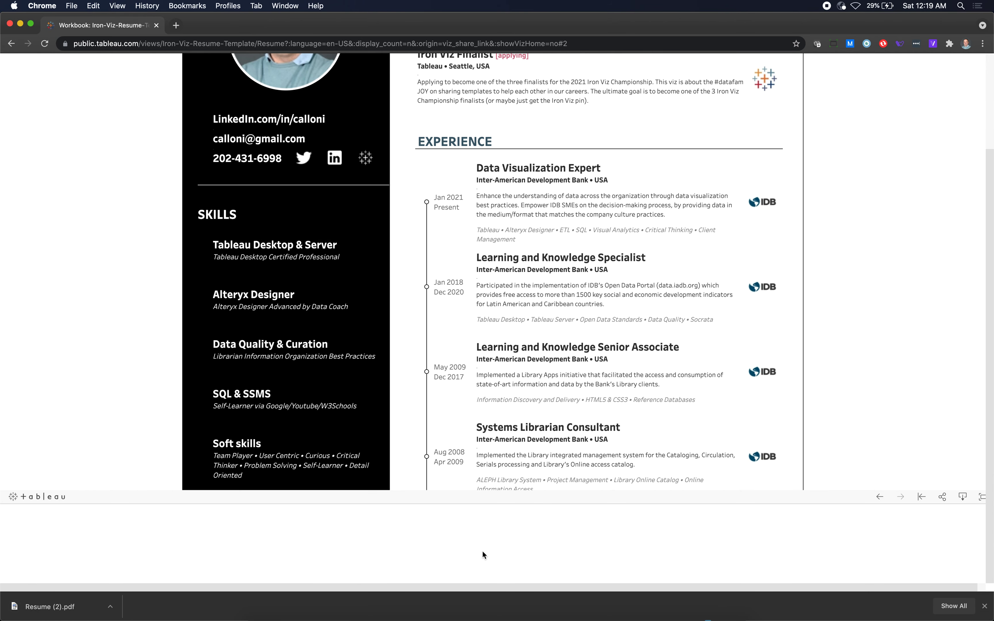
pyautogui.click(81, 609)
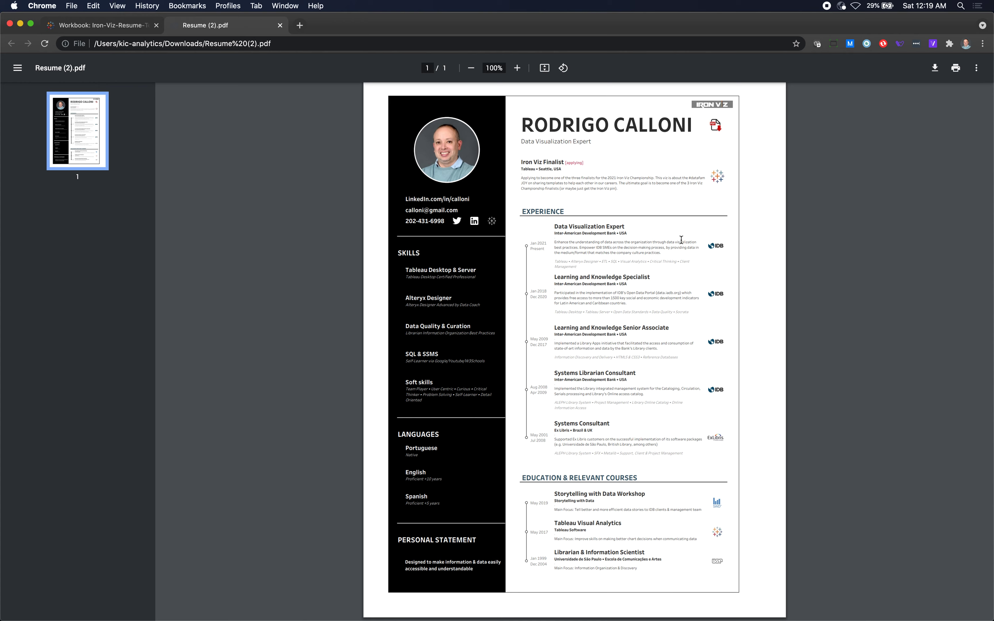
pyautogui.press('super+Tab')
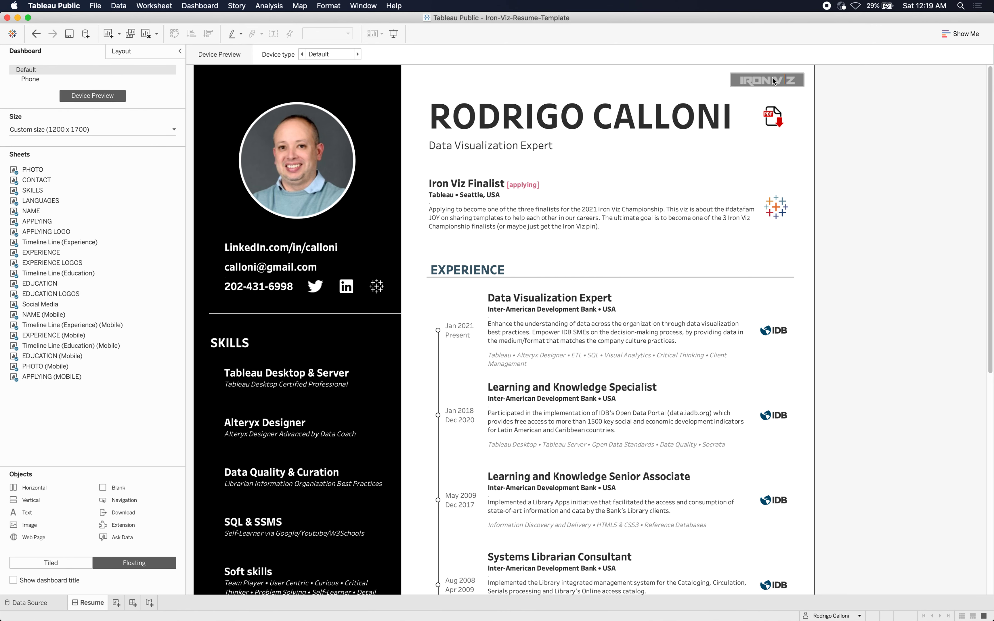